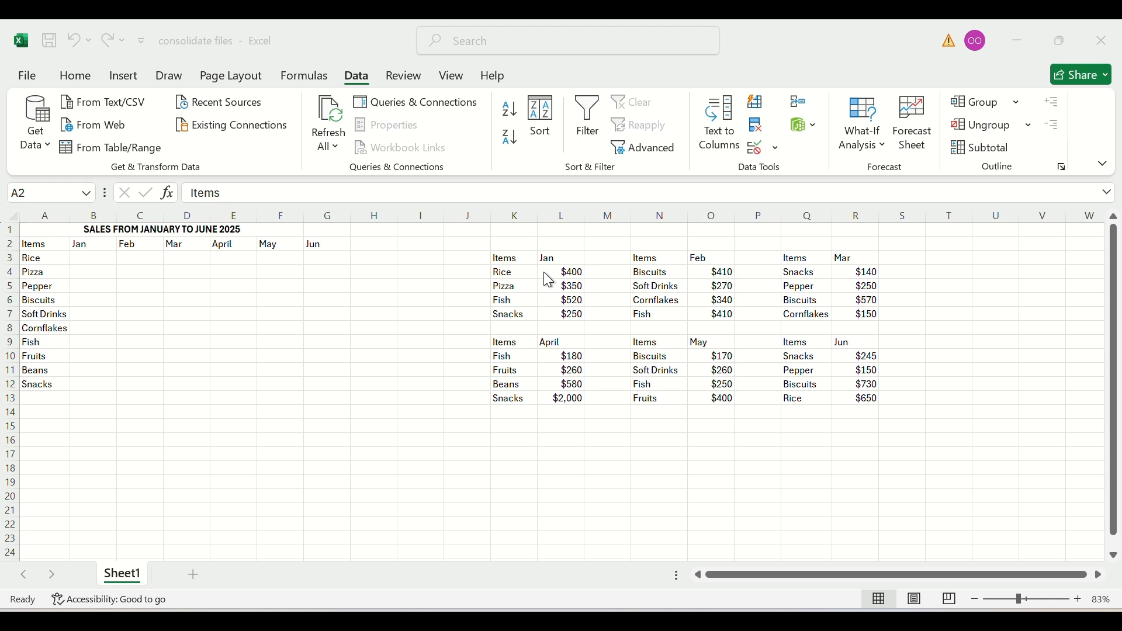
Compare the items in the six monthly sales tables with the item list in the summary table
{"action": "left_click", "coordinate": [504, 271]}
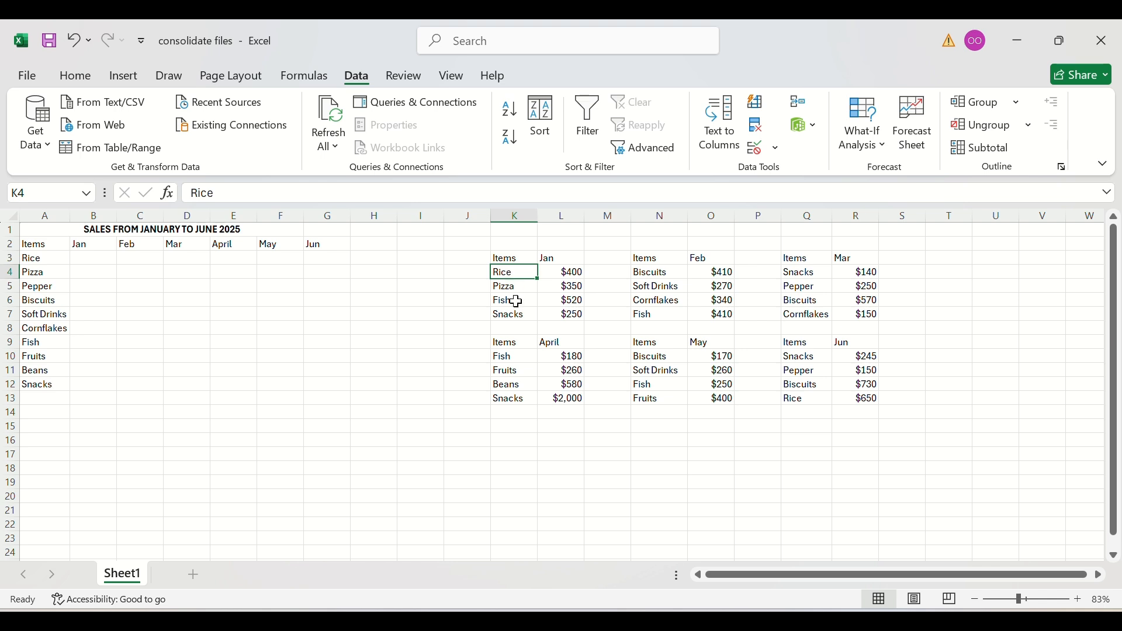
{"action": "left_click", "coordinate": [42, 259]}
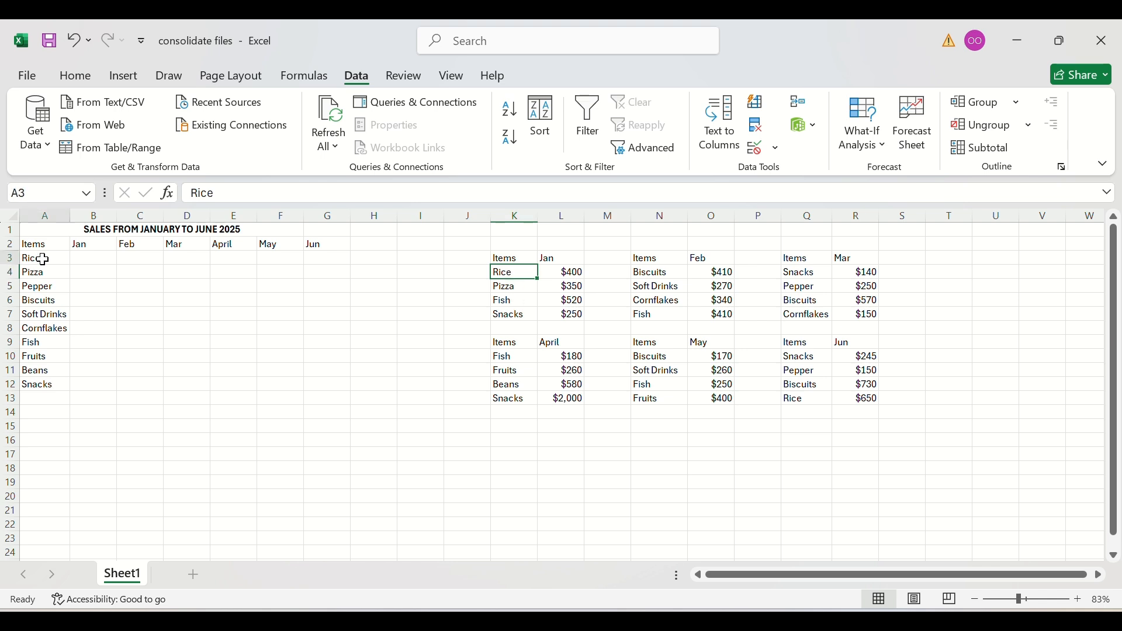
{"action": "left_click", "coordinate": [43, 284]}
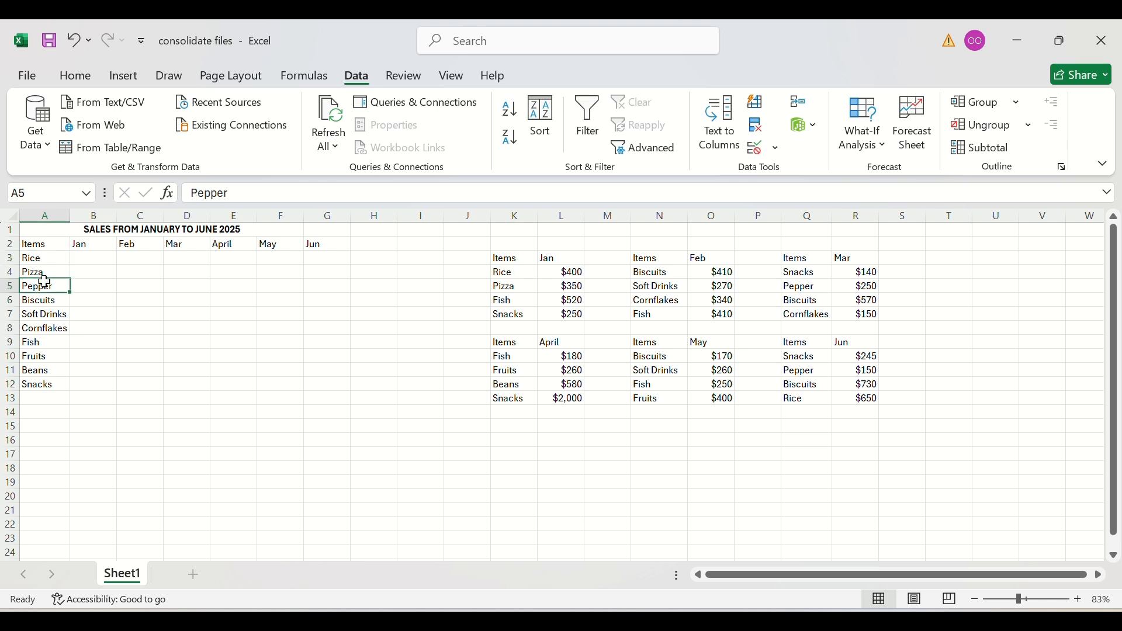
{"action": "left_click", "coordinate": [52, 338]}
{"action": "left_click", "coordinate": [54, 387]}
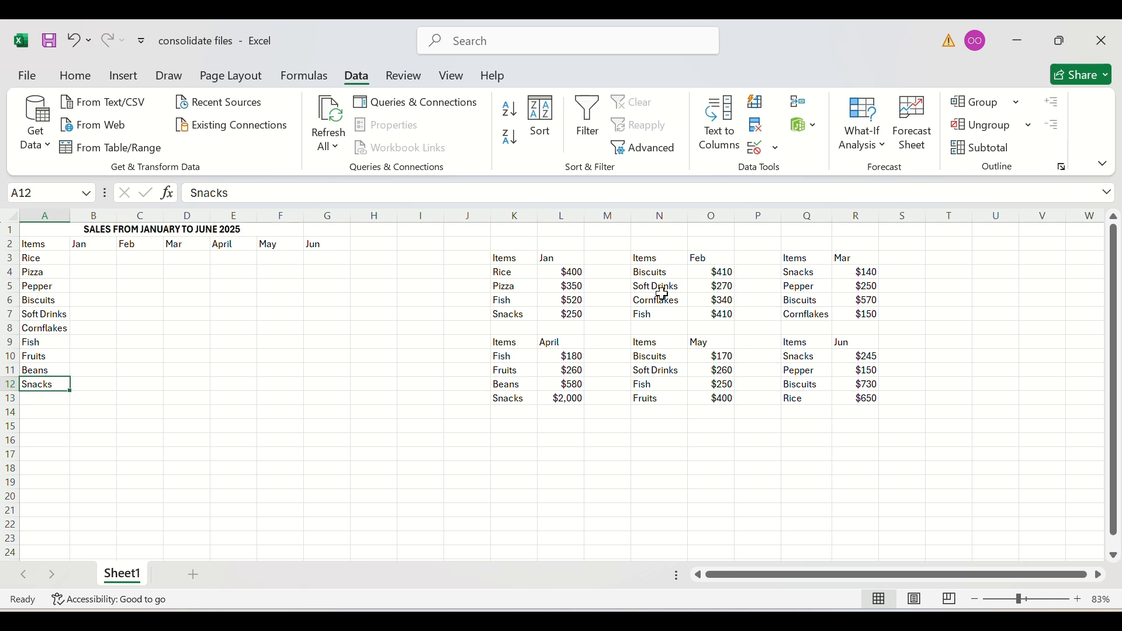
{"action": "left_click", "coordinate": [54, 302]}
{"action": "left_click", "coordinate": [53, 315]}
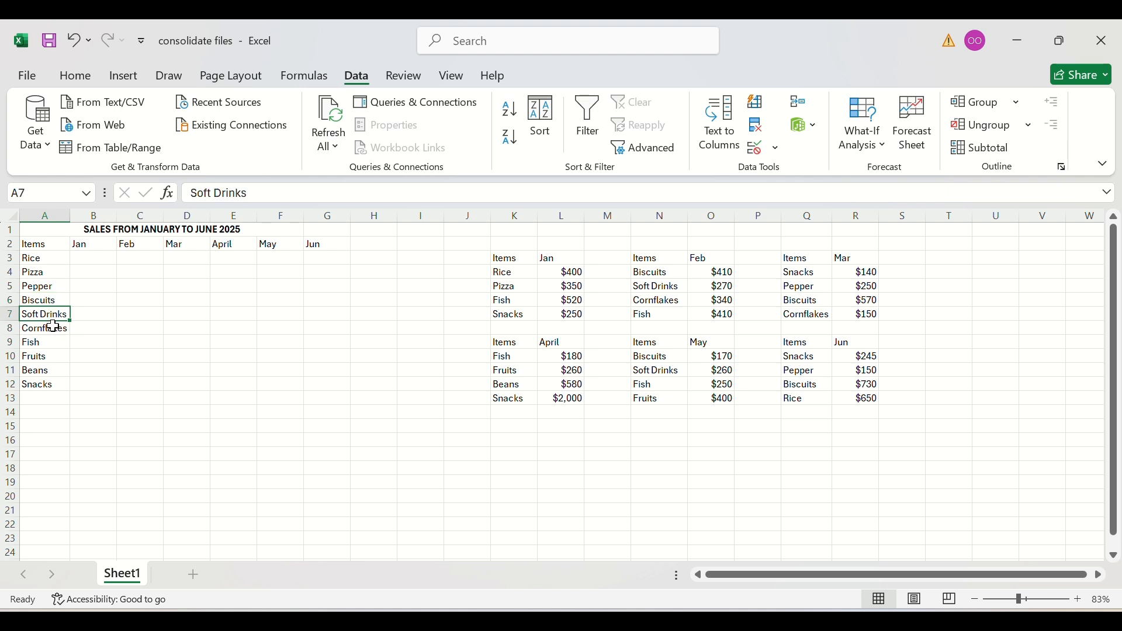
{"action": "left_click", "coordinate": [53, 326]}
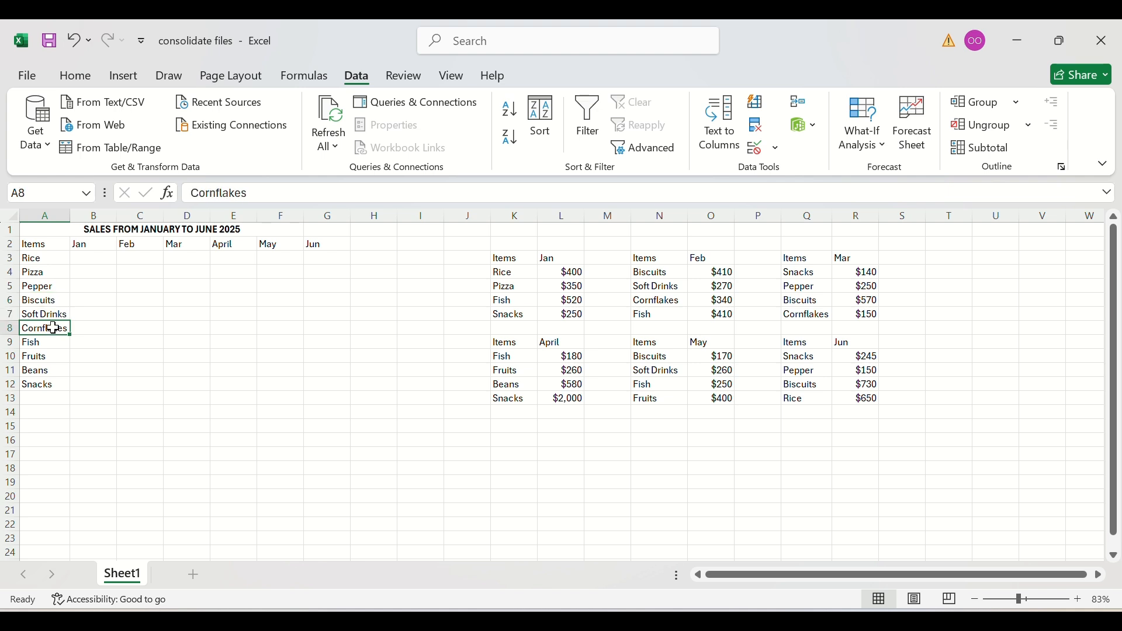
{"action": "left_click", "coordinate": [52, 344]}
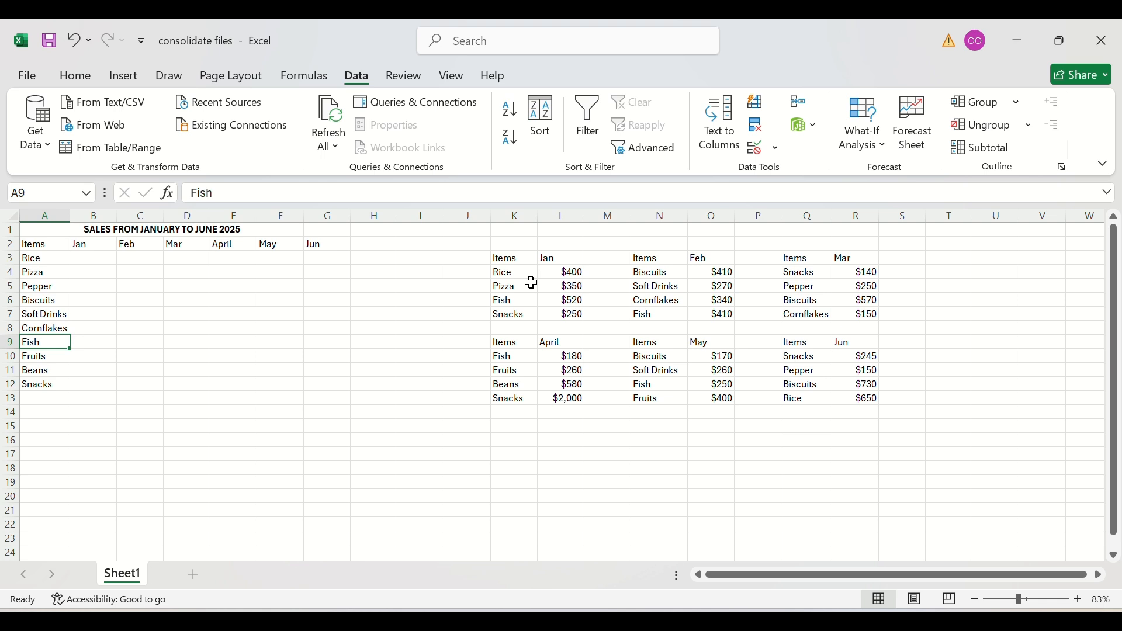
{"action": "left_click", "coordinate": [500, 259]}
{"action": "left_click_drag", "start_coordinate": [499, 258], "coordinate": [864, 409]}
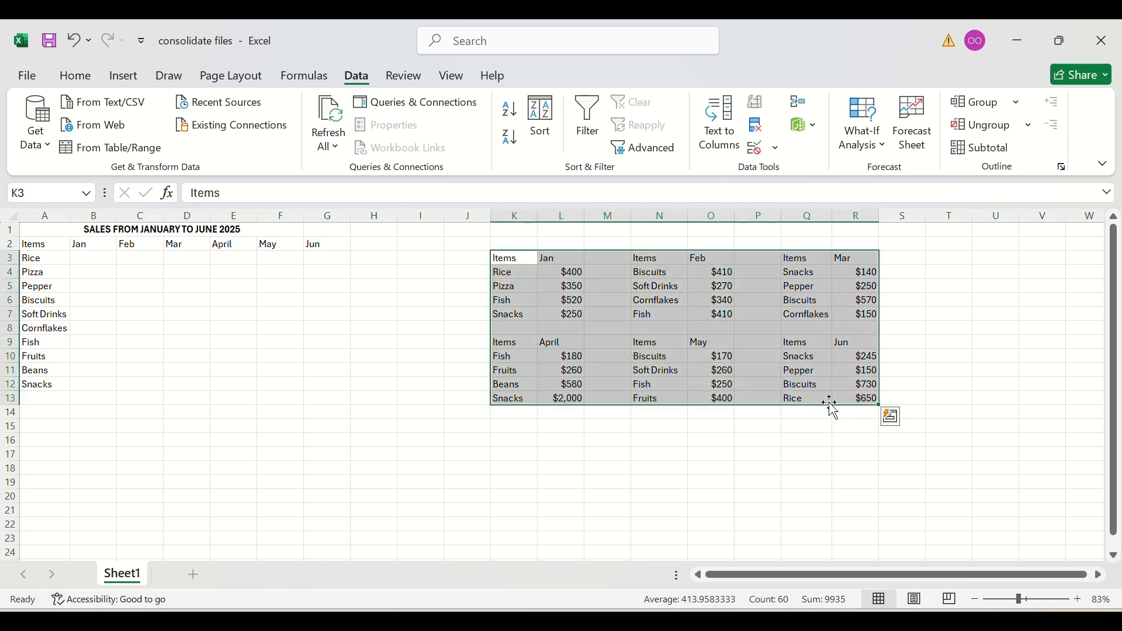
{"action": "left_click", "coordinate": [125, 283]}
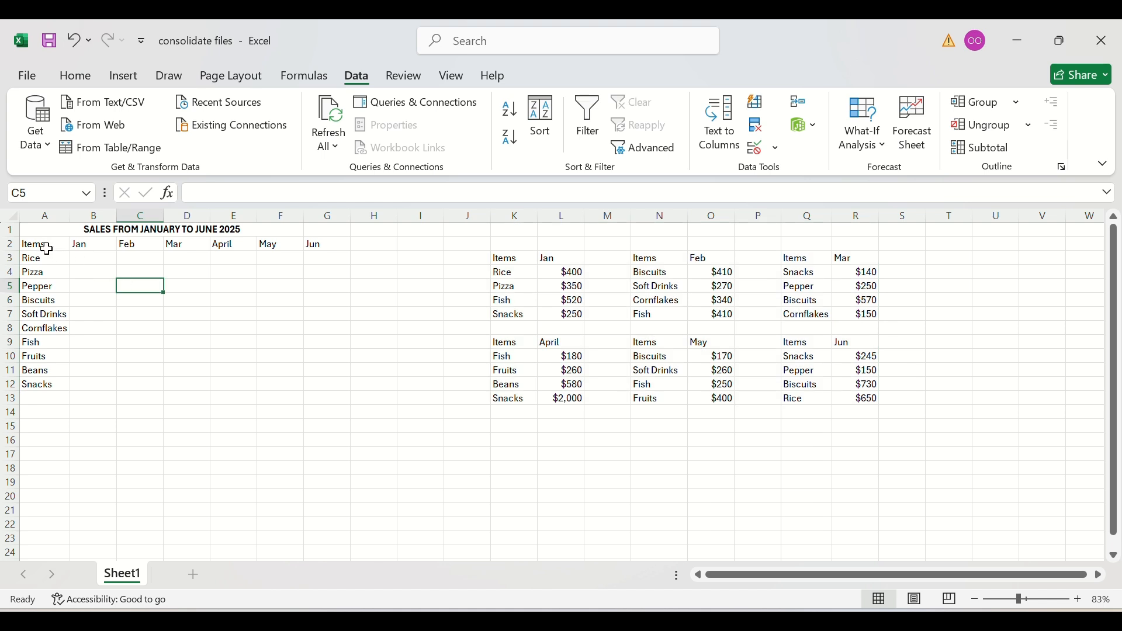
Copy the four January amounts from L4:L7 into the summary table's Jan column, starting at B3
{"action": "left_click", "coordinate": [82, 260]}
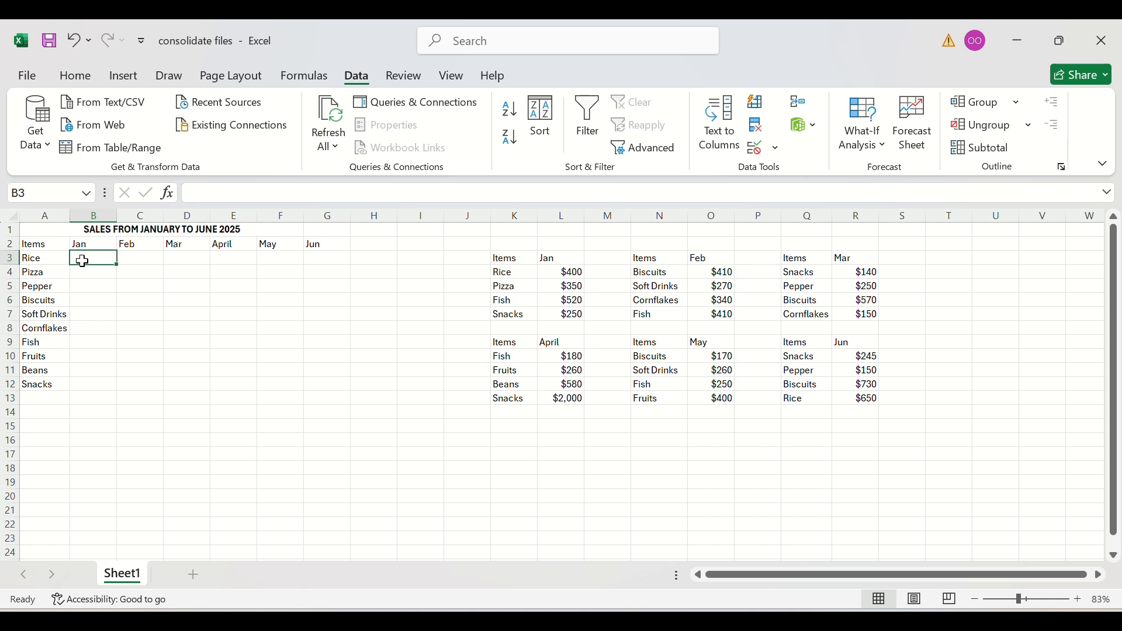
{"action": "left_click", "coordinate": [573, 271]}
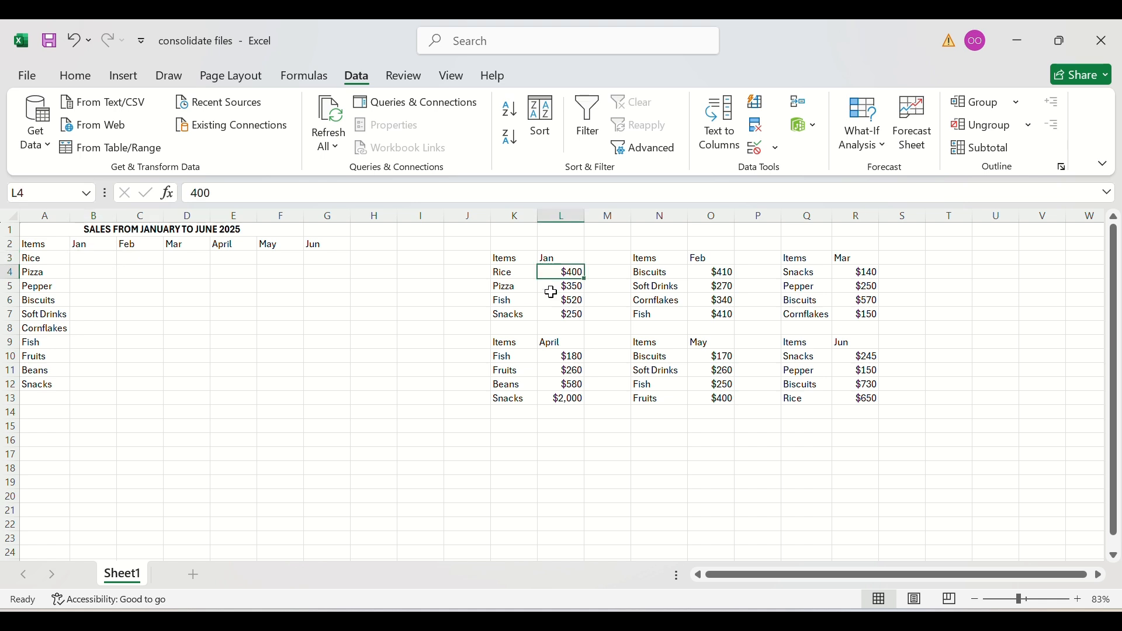
{"action": "left_click", "coordinate": [577, 316], "text": "shift"}
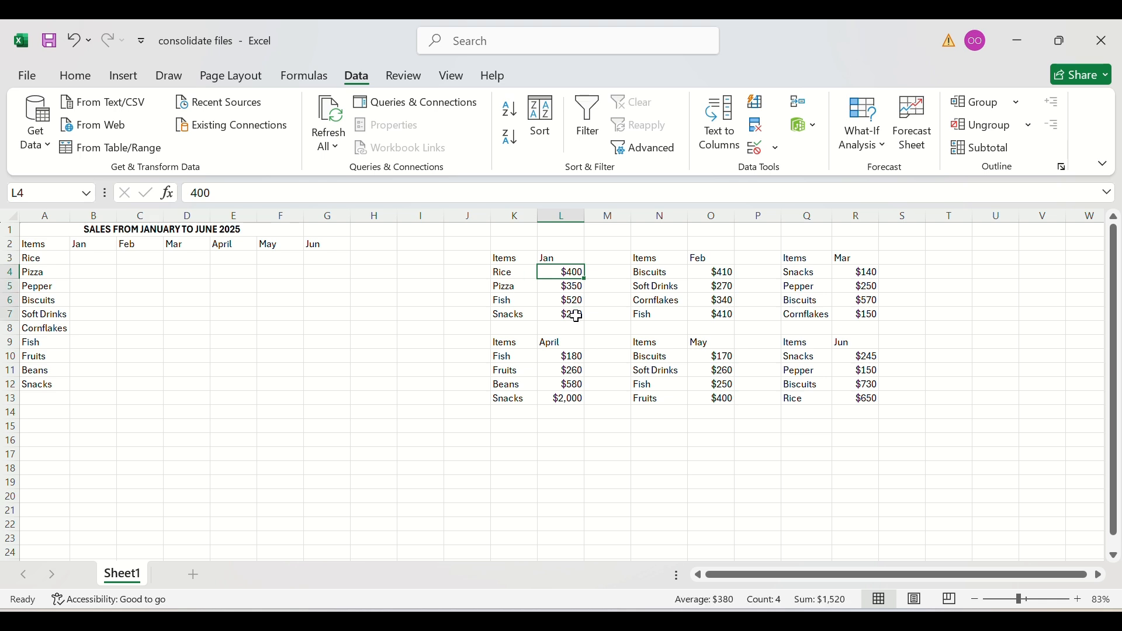
{"action": "key", "text": "ctrl+c"}
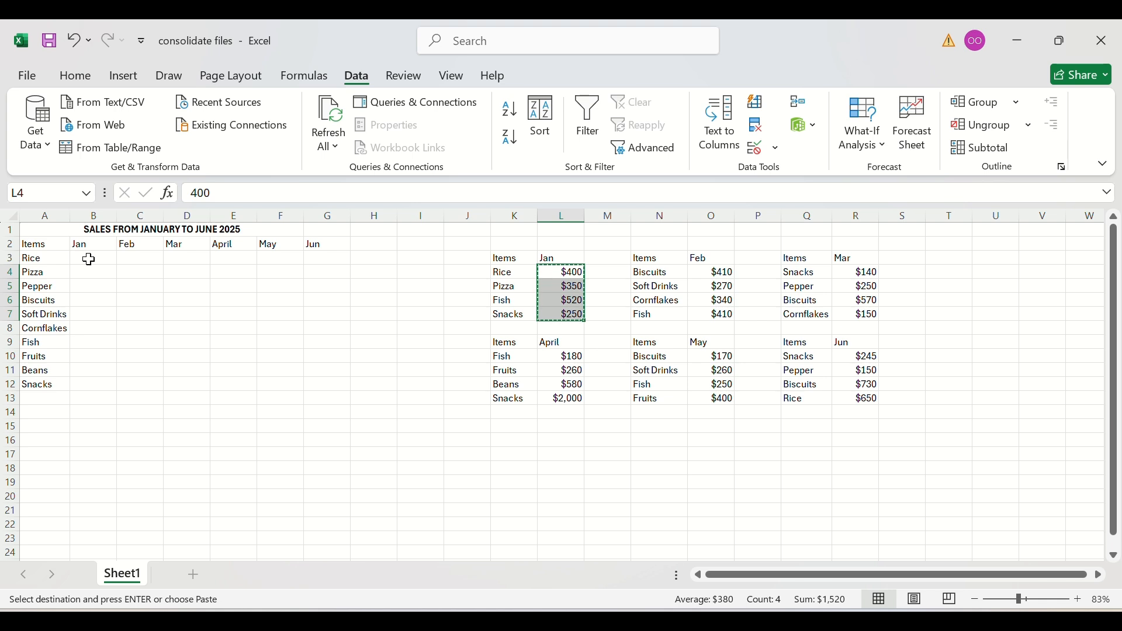
{"action": "left_click", "coordinate": [89, 259]}
{"action": "key", "text": "ctrl+v"}
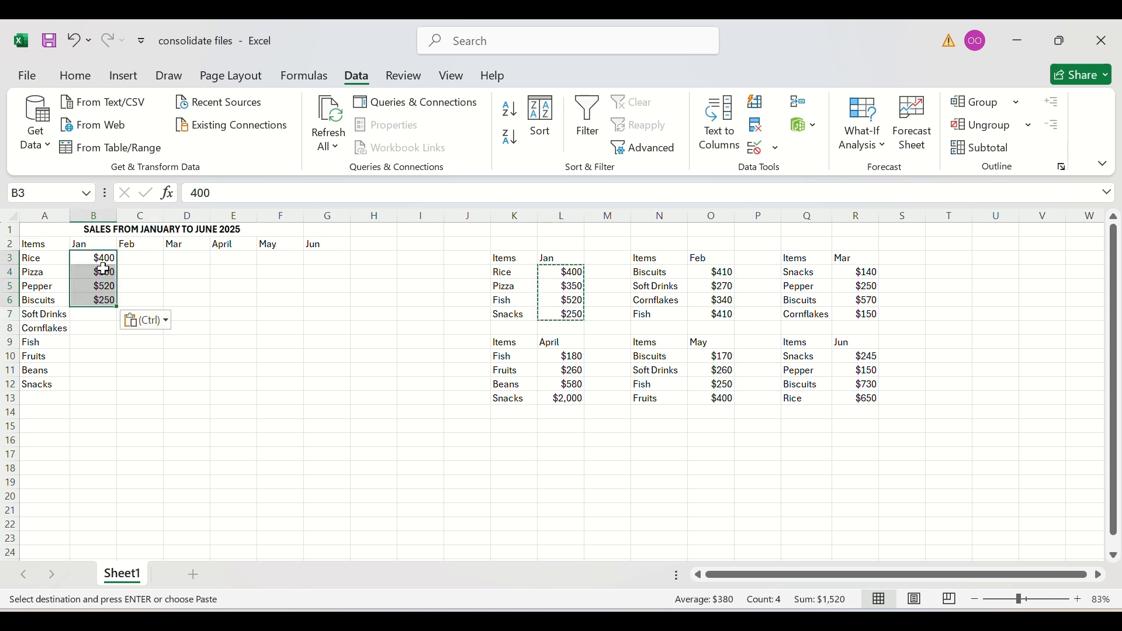
Move the $520 amount from the Pepper row to the Fish row in the summary's Jan column
{"action": "left_click", "coordinate": [105, 287]}
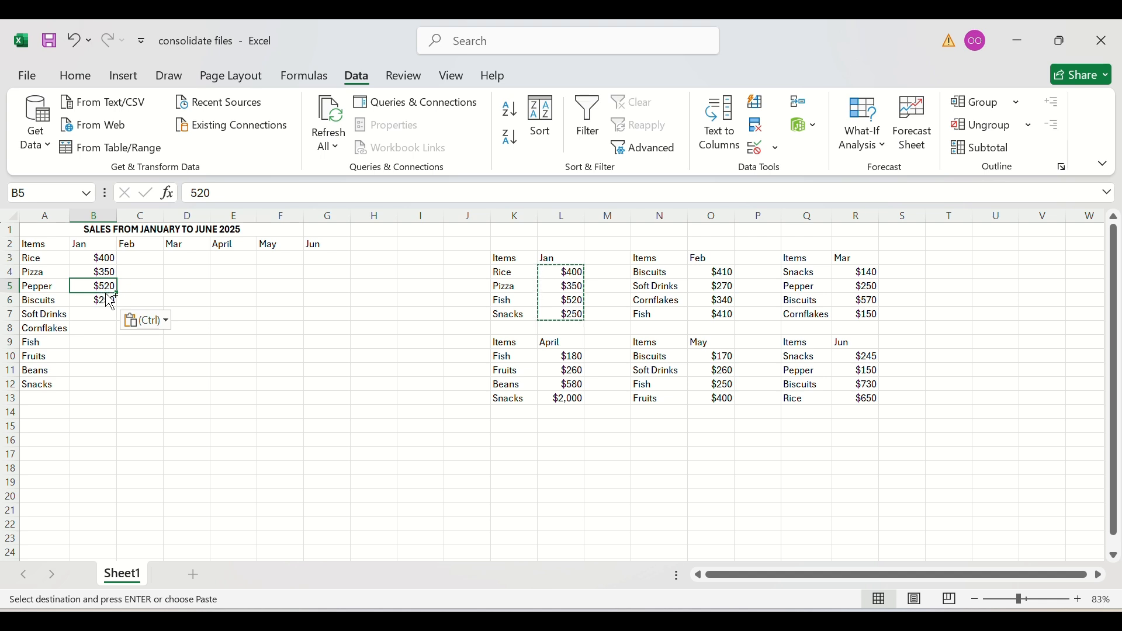
{"action": "key", "text": "ctrl+c"}
{"action": "left_click", "coordinate": [91, 344]}
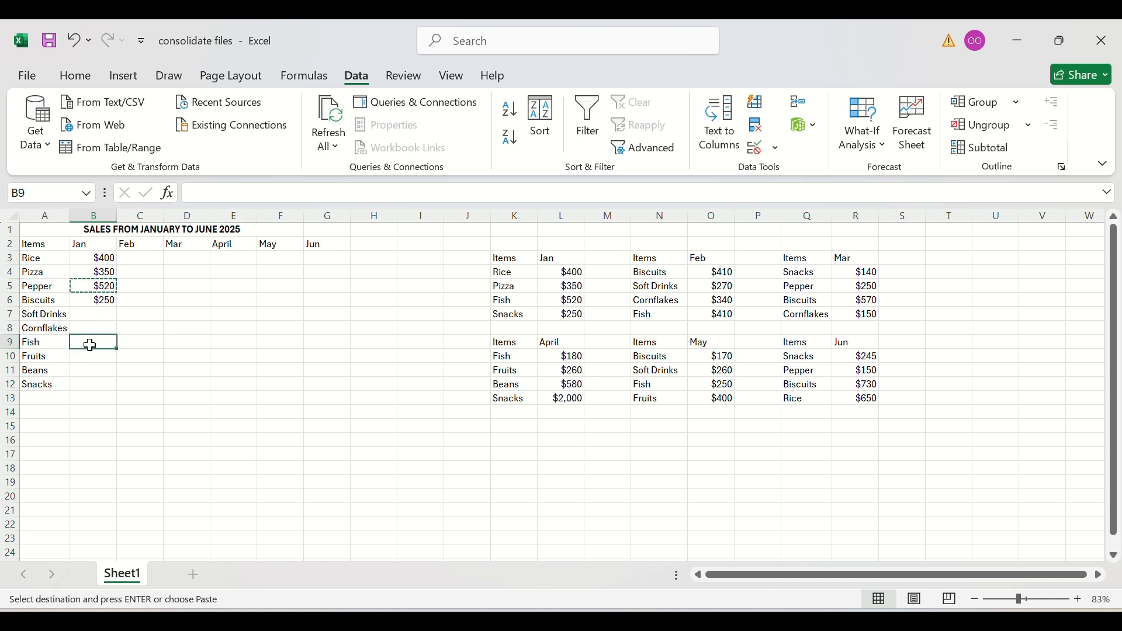
{"action": "key", "text": "Return"}
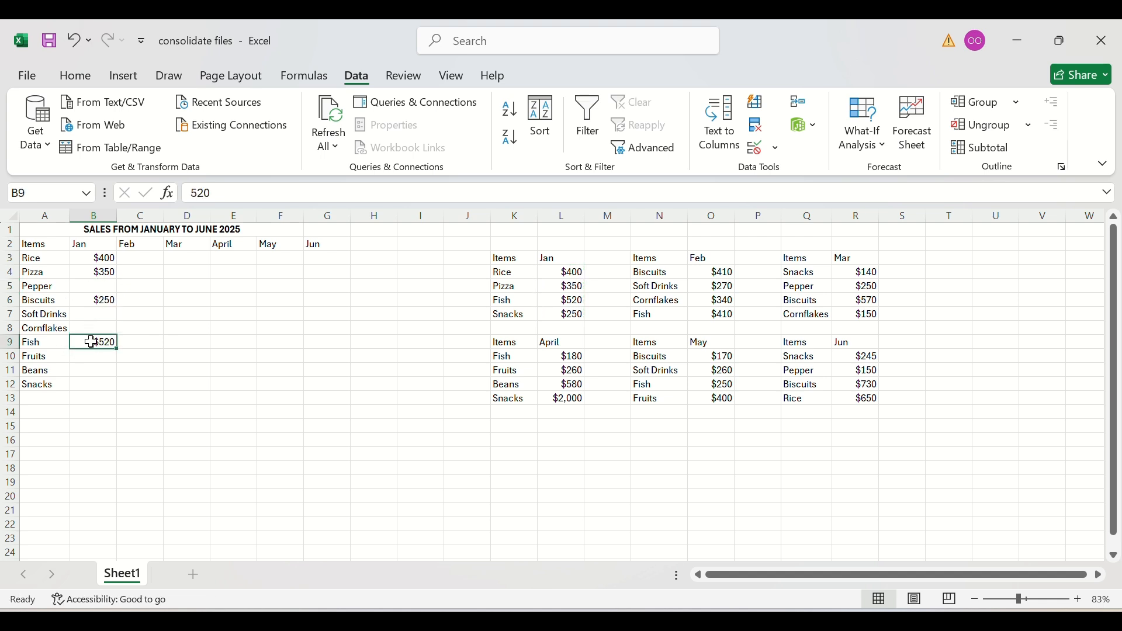
Move the $250 amount from the Biscuits row to the Snacks row in the summary's Jan column
{"action": "left_click", "coordinate": [108, 303]}
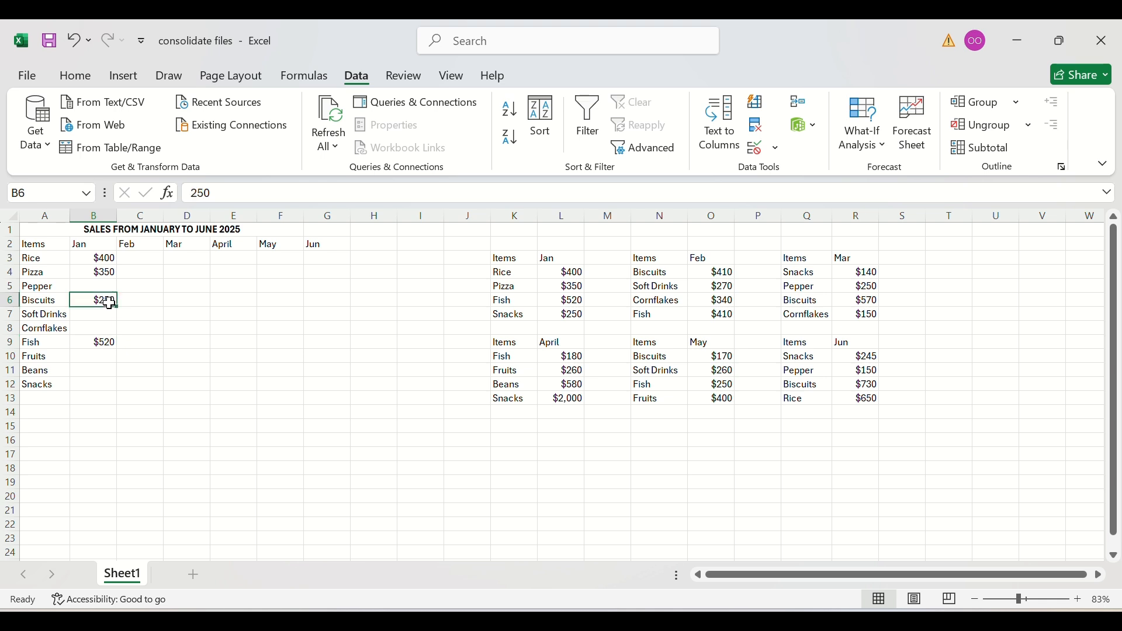
{"action": "key", "text": "ctrl+c"}
{"action": "left_click", "coordinate": [99, 383]}
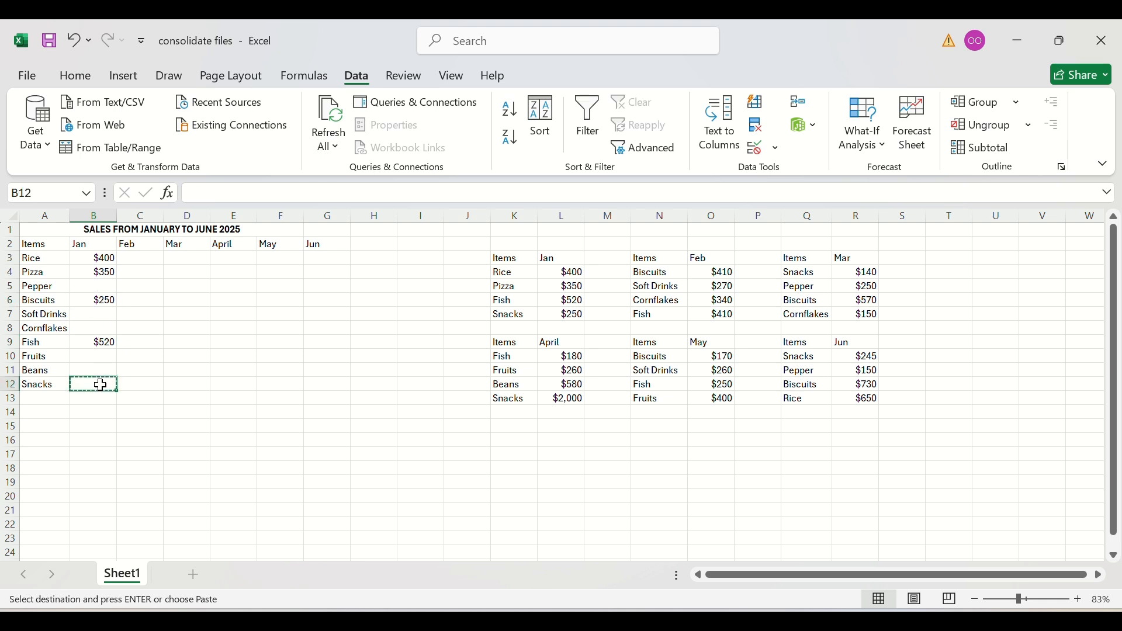
{"action": "key", "text": "ctrl+v"}
{"action": "key", "text": "Escape"}
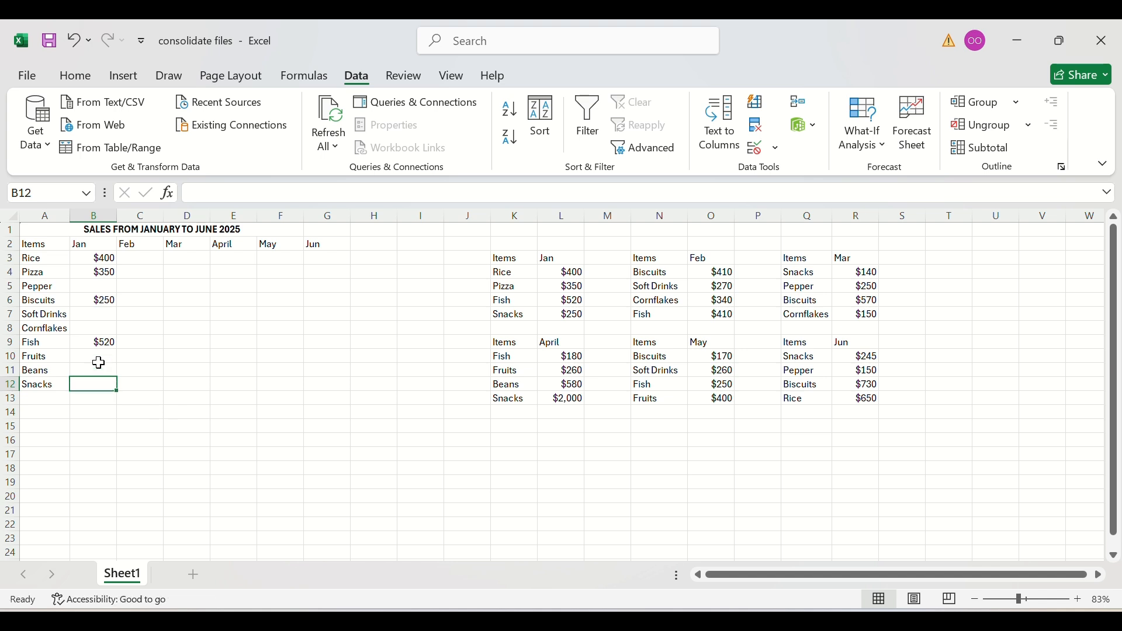
{"action": "left_click", "coordinate": [103, 302]}
{"action": "key", "text": "ctrl+c"}
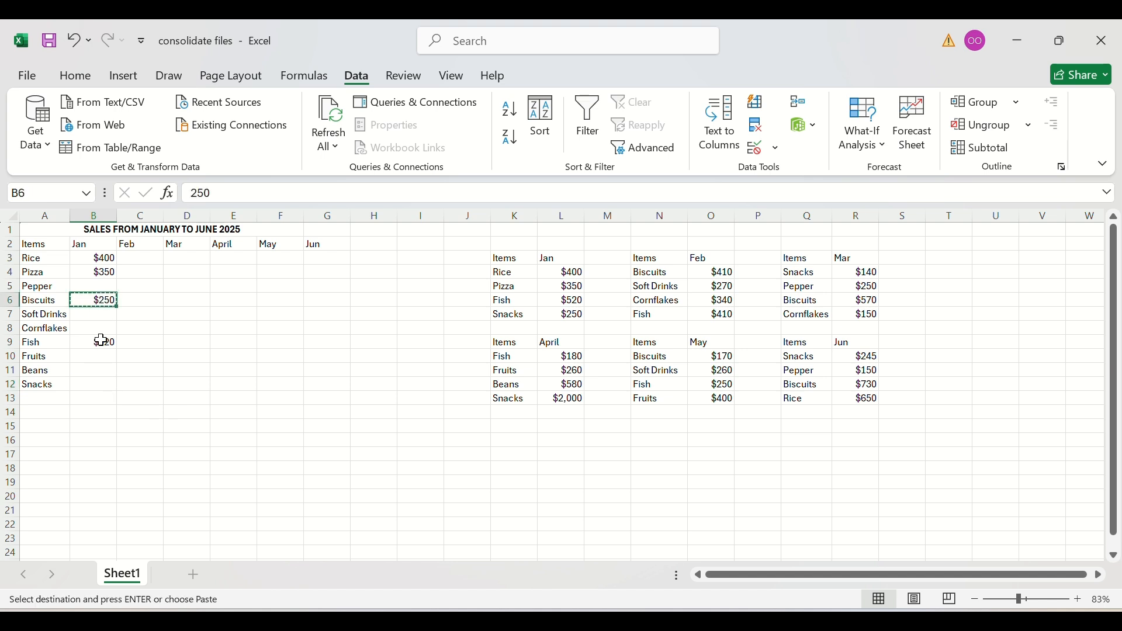
{"action": "left_click", "coordinate": [99, 384]}
{"action": "key", "text": "Return"}
{"action": "left_click", "coordinate": [195, 383]}
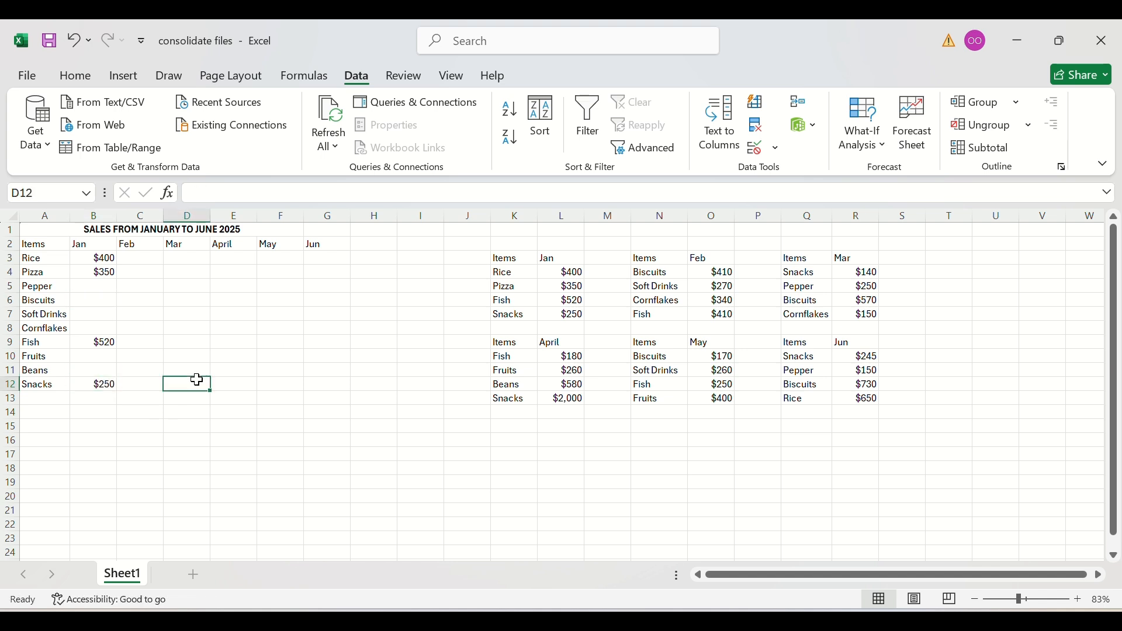
Clear all the pasted January amounts from the summary table's Jan column
{"action": "left_click_drag", "start_coordinate": [94, 427], "coordinate": [110, 254]}
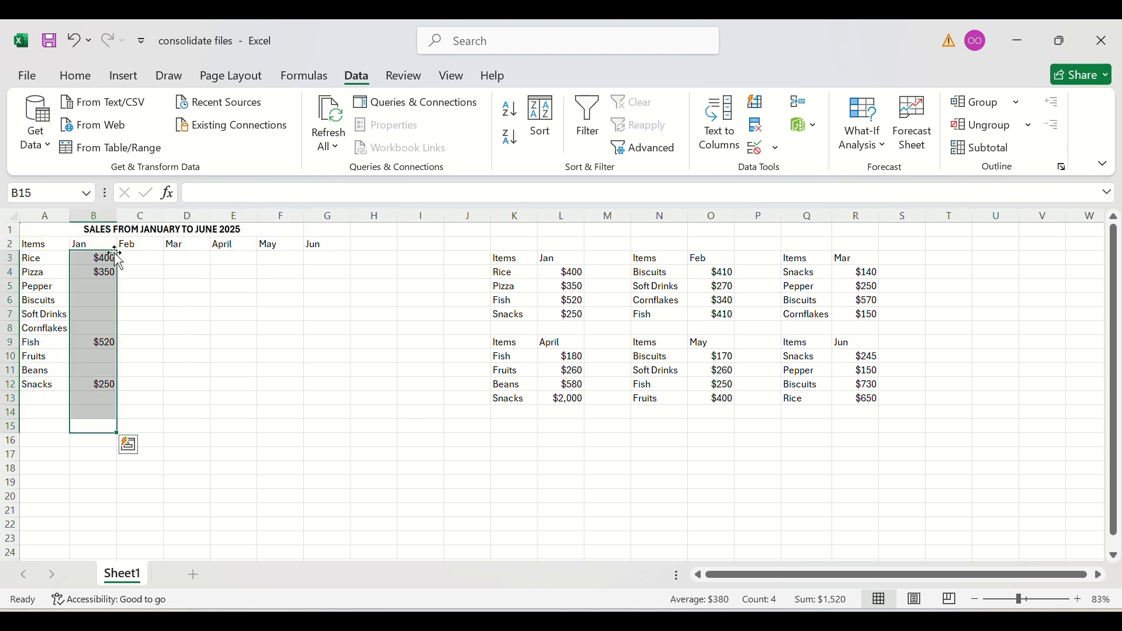
{"action": "key", "text": "Delete"}
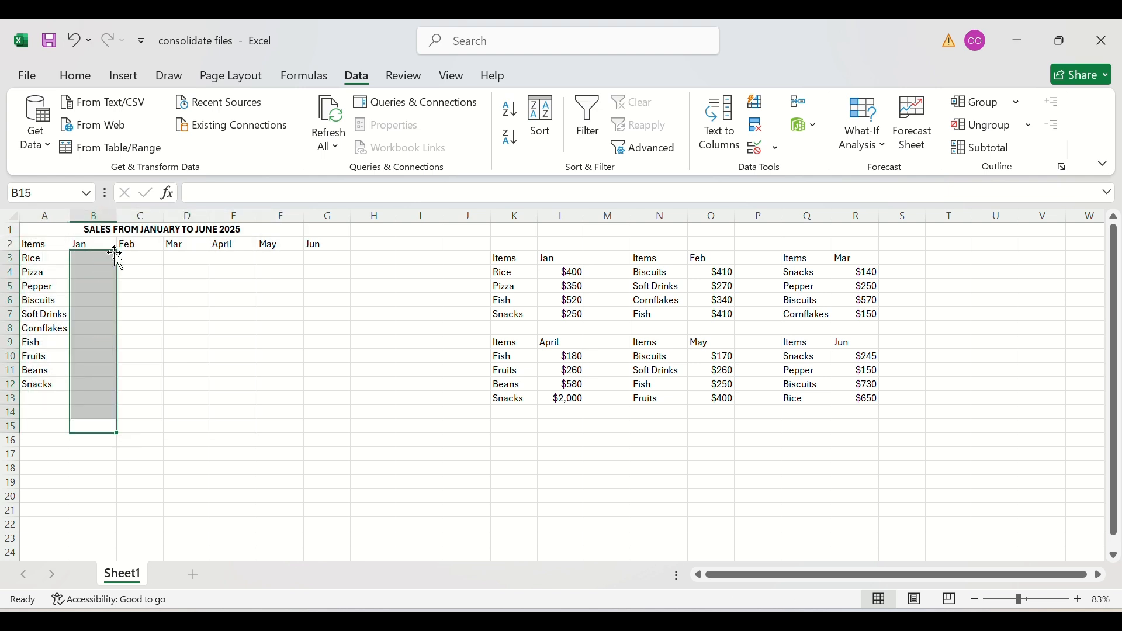
{"action": "left_click", "coordinate": [296, 331]}
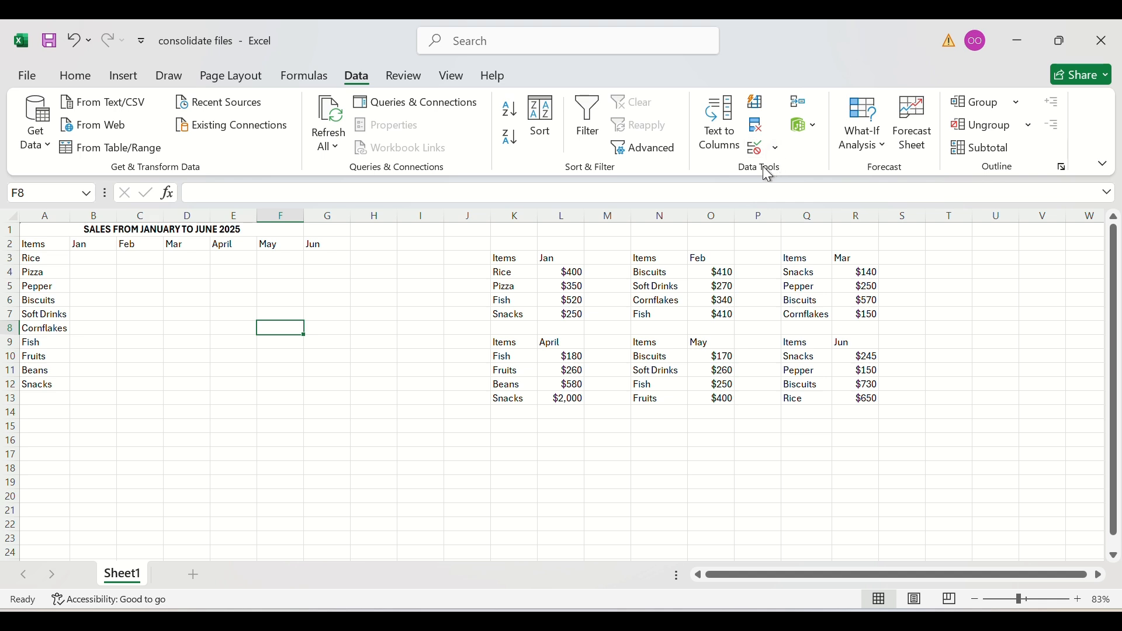
{"action": "left_click", "coordinate": [801, 109]}
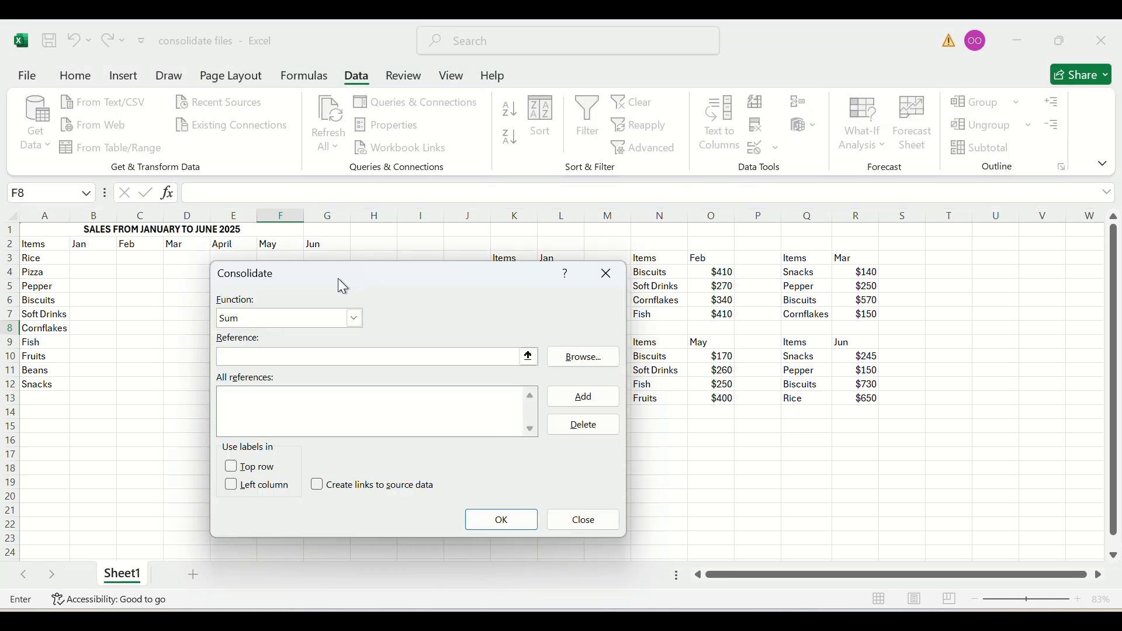
{"action": "left_click_drag", "start_coordinate": [338, 279], "coordinate": [738, 245]}
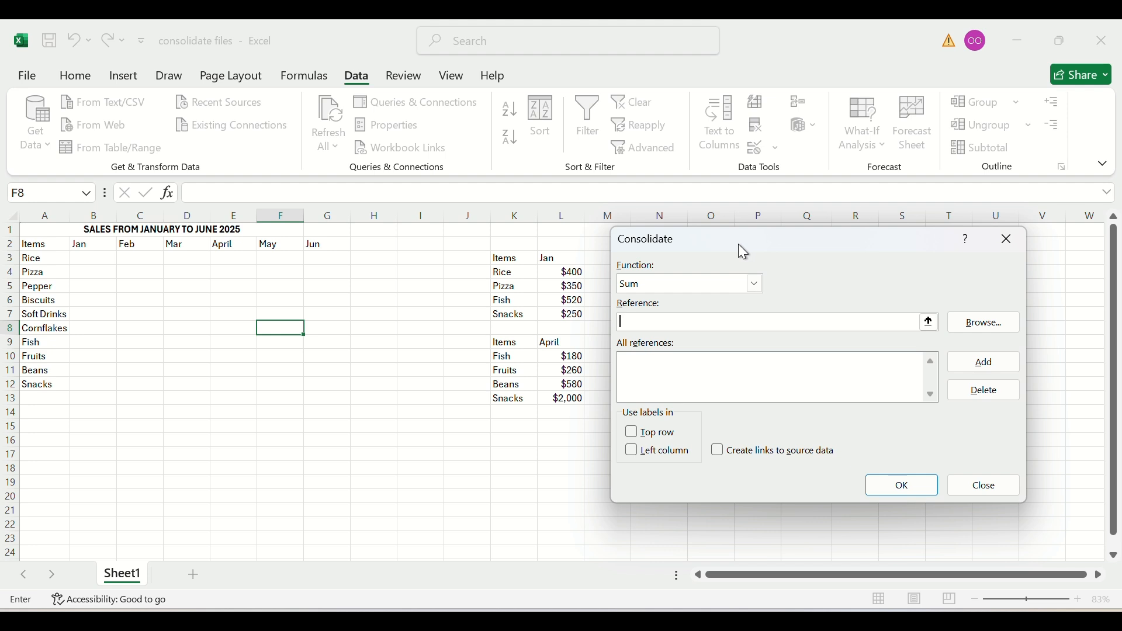
{"action": "left_click", "coordinate": [755, 285]}
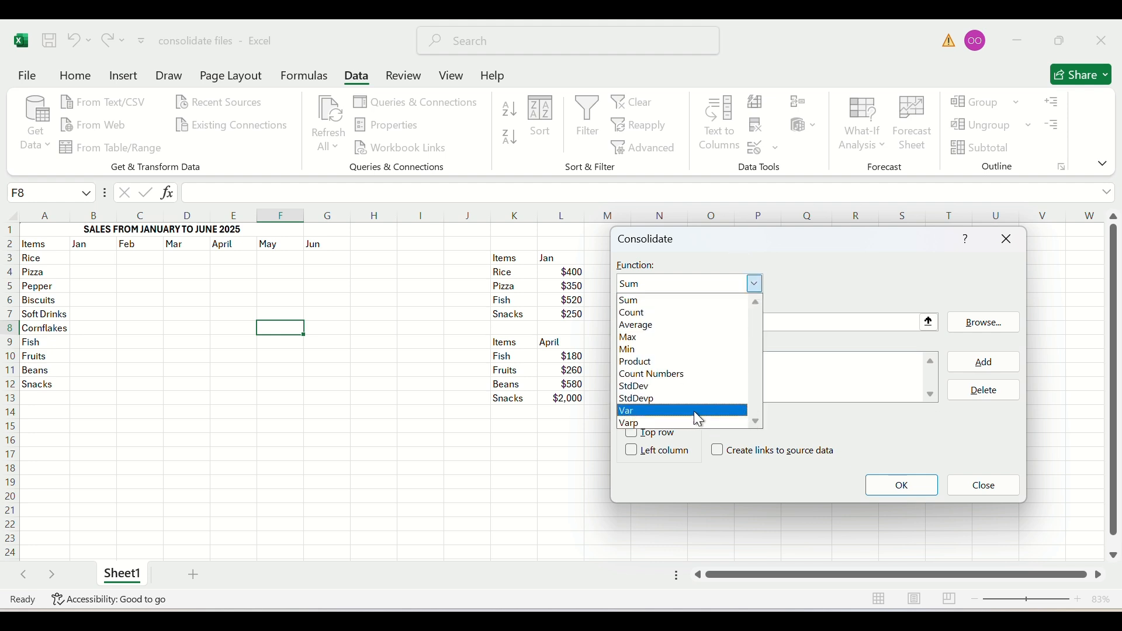
{"action": "left_click", "coordinate": [657, 301]}
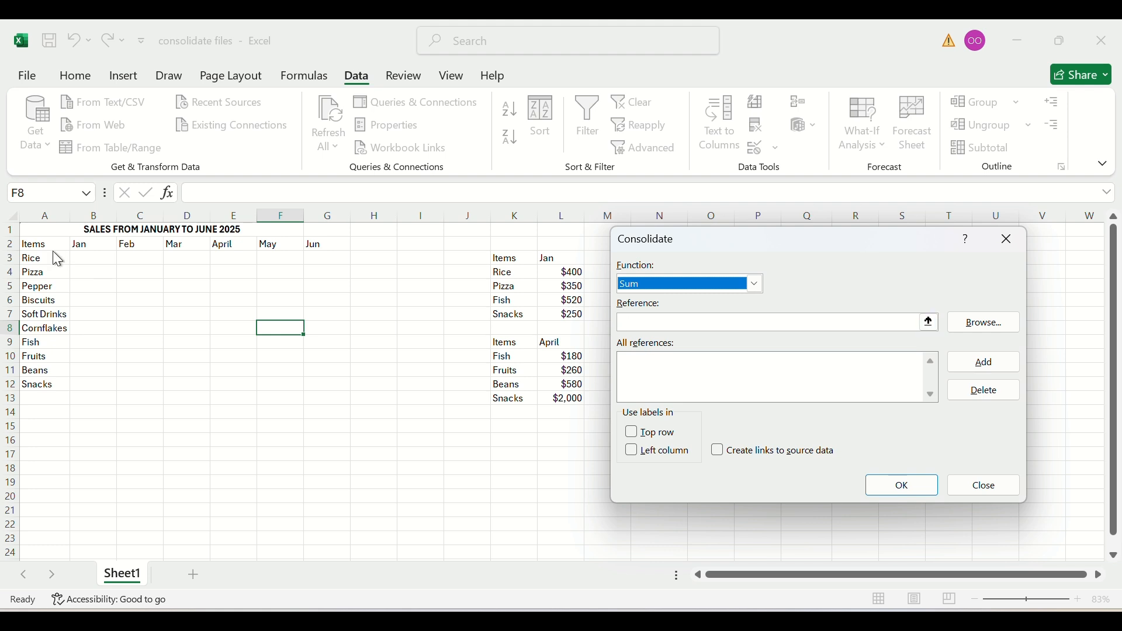
{"action": "left_click", "coordinate": [1007, 239]}
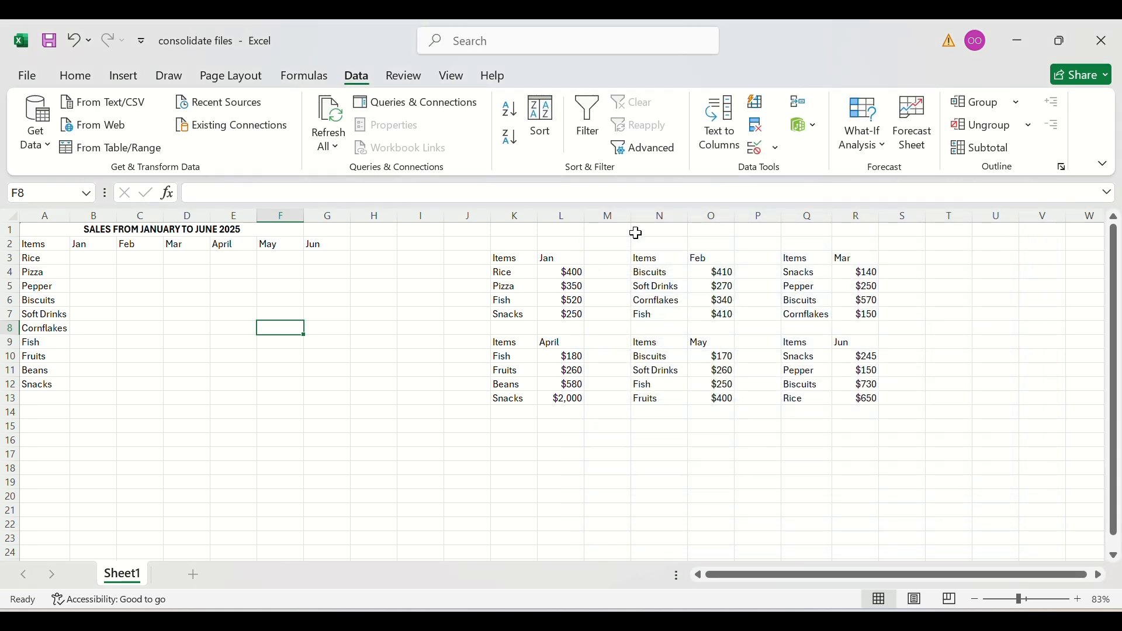
Compare the summary table's Items header in A2 with the matching Items headers of the monthly tables
{"action": "left_click", "coordinate": [40, 245]}
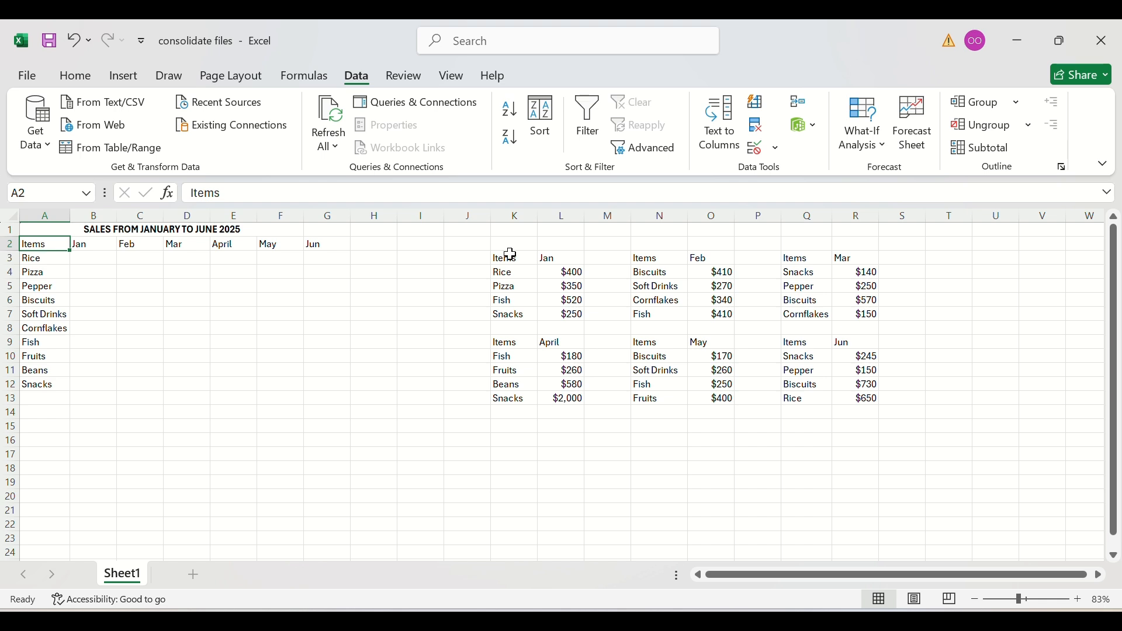
{"action": "left_click", "coordinate": [509, 256]}
{"action": "left_click", "coordinate": [650, 260]}
{"action": "left_click", "coordinate": [794, 258]}
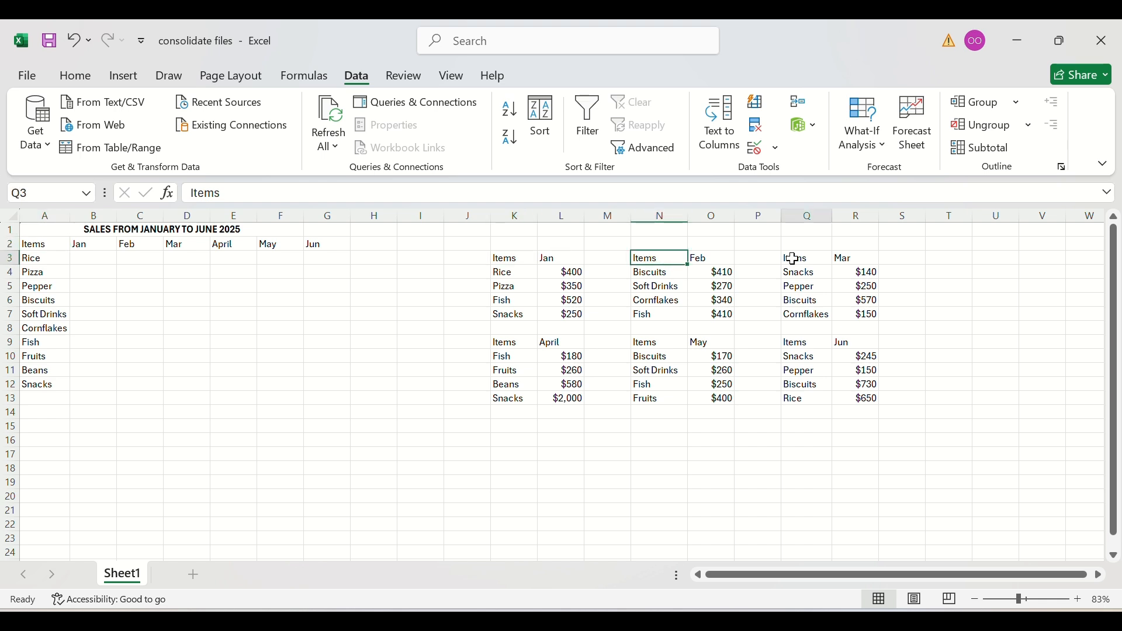
{"action": "left_click", "coordinate": [790, 343]}
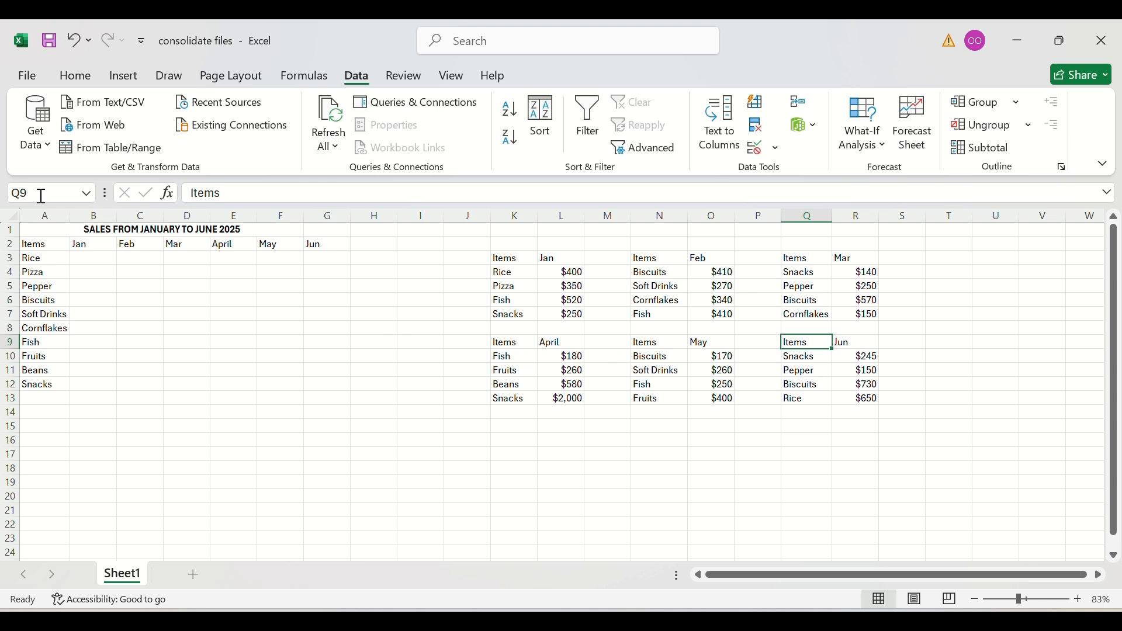
Start a Sum consolidation at the summary's Items cell A2 and add the January table K3:L7 as a reference
{"action": "left_click", "coordinate": [36, 244]}
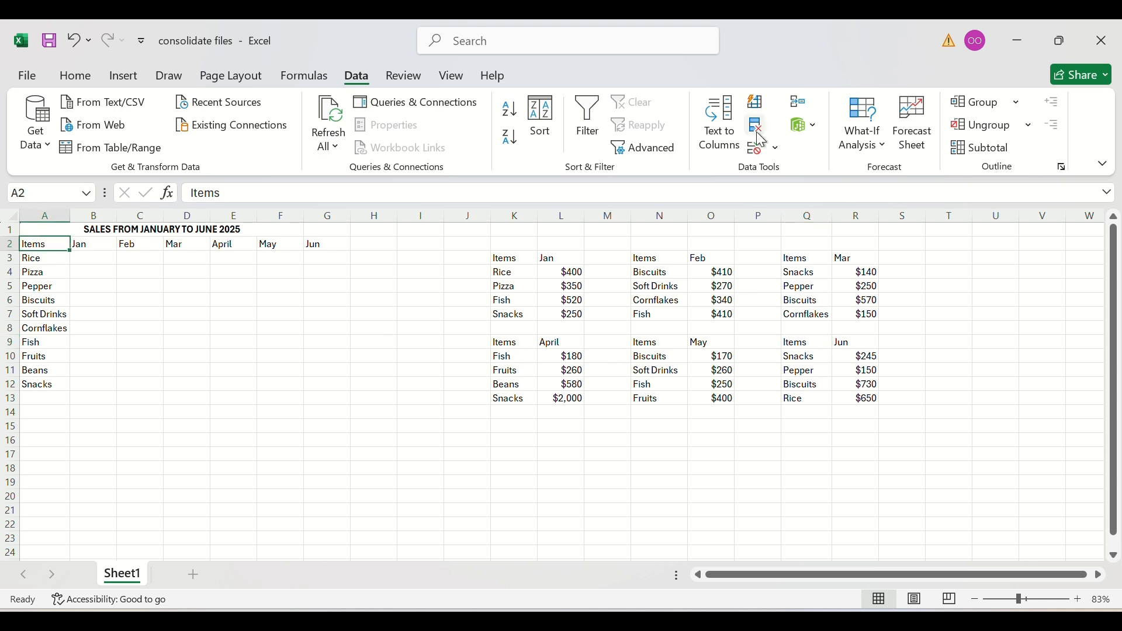
{"action": "left_click", "coordinate": [800, 105]}
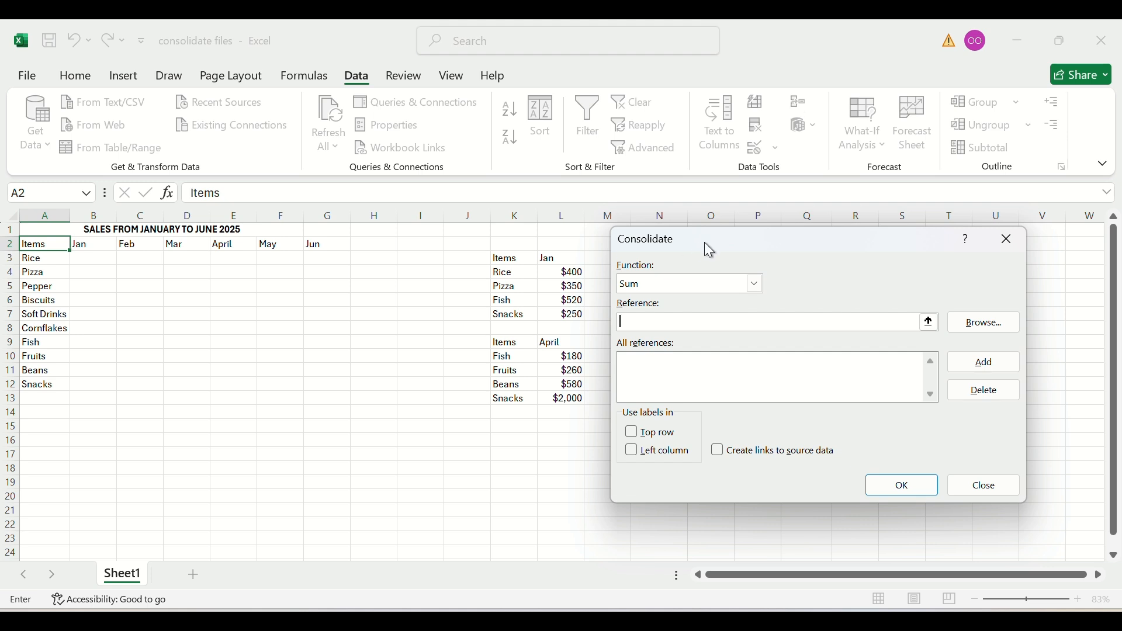
{"action": "left_click_drag", "start_coordinate": [703, 242], "coordinate": [171, 330]}
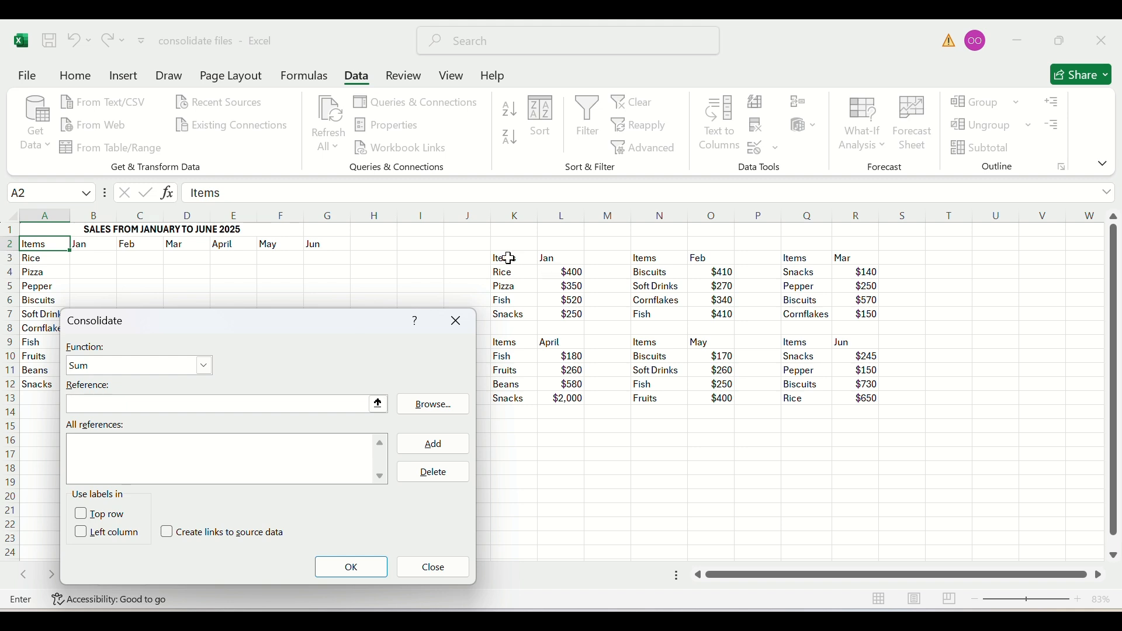
{"action": "left_click_drag", "start_coordinate": [504, 258], "coordinate": [559, 318]}
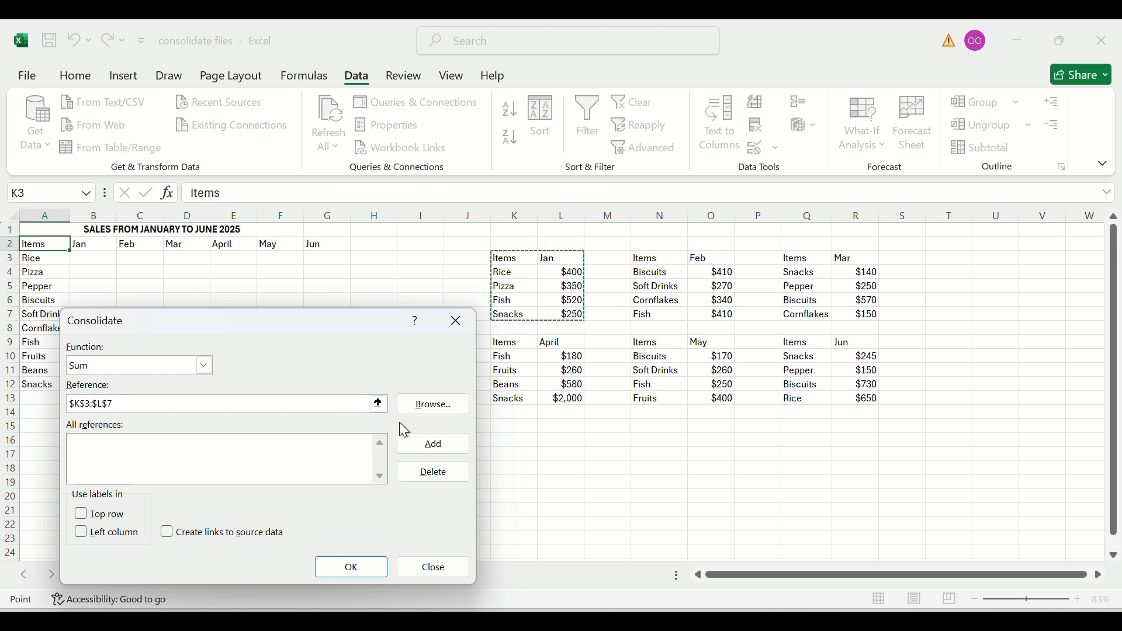
{"action": "left_click", "coordinate": [435, 444]}
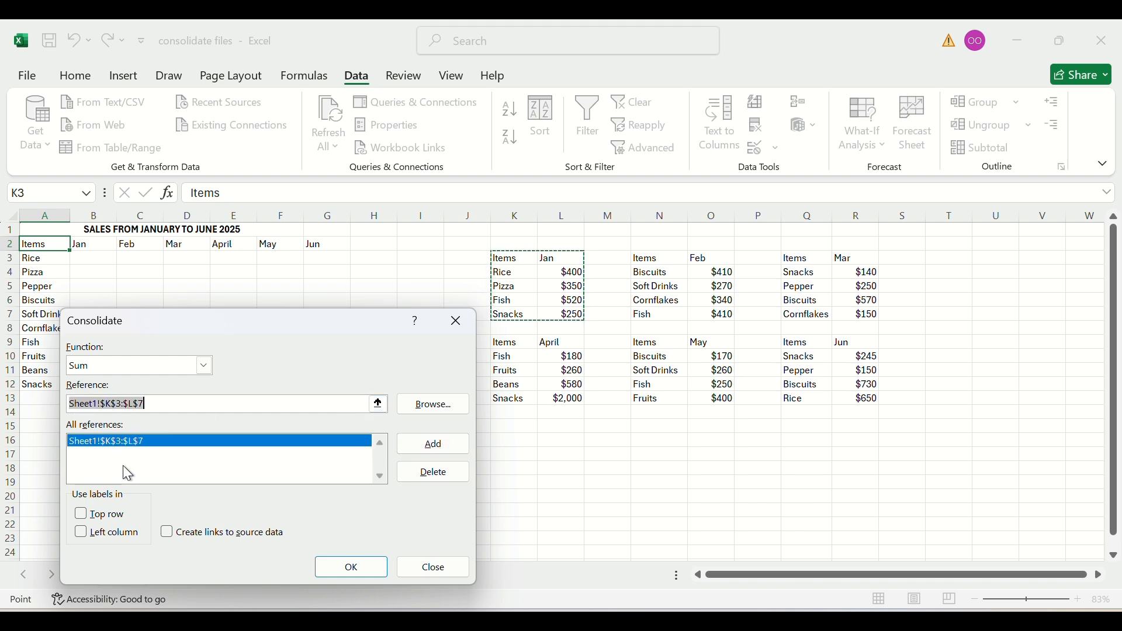
Add the February table N3:O7 and the April table K9:L13 to the consolidation references
{"action": "left_click_drag", "start_coordinate": [645, 257], "coordinate": [719, 314]}
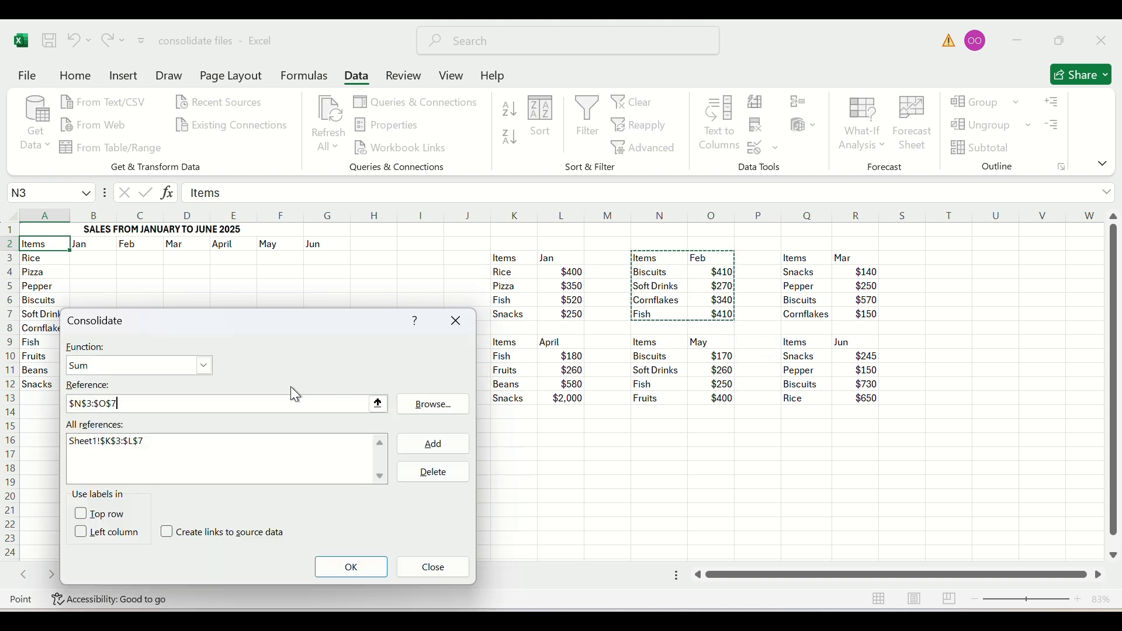
{"action": "left_click", "coordinate": [413, 444]}
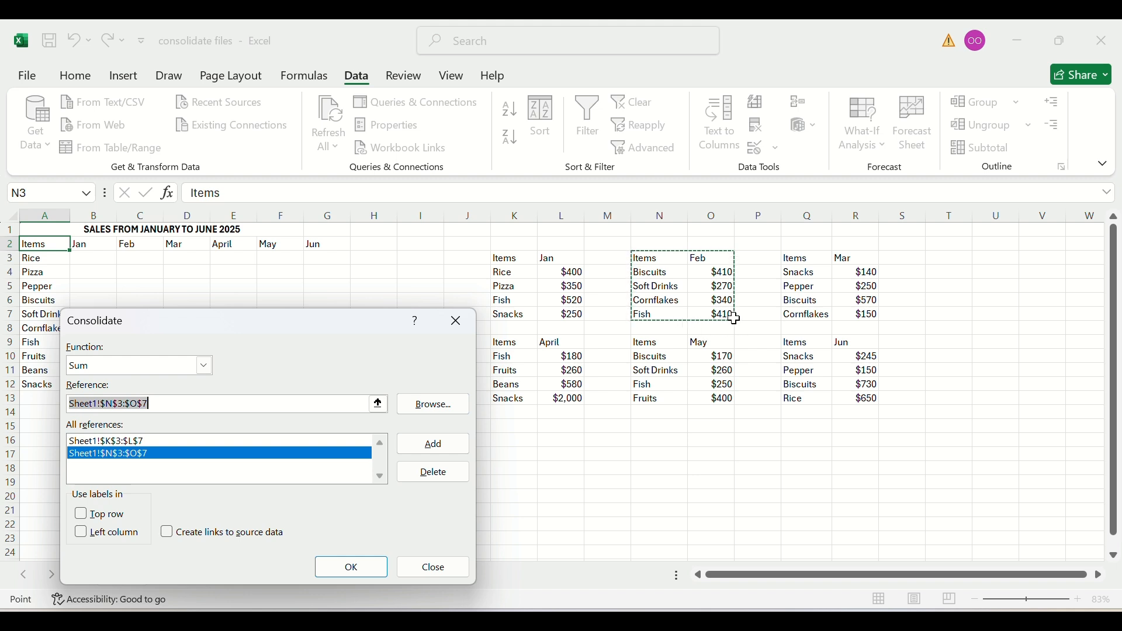
{"action": "left_click", "coordinate": [518, 344]}
{"action": "left_click_drag", "start_coordinate": [518, 344], "coordinate": [566, 399]}
{"action": "left_click", "coordinate": [436, 454]}
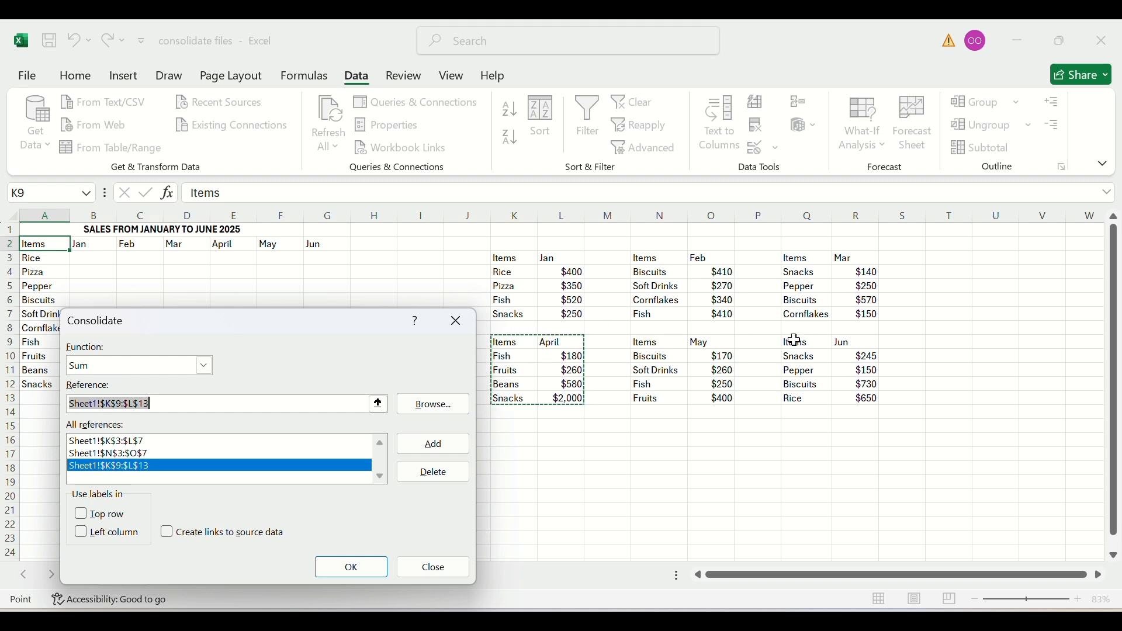
Add the June table Q9:R13, May table N9:O13 and March table Q3:R7 to the consolidation references
{"action": "left_click_drag", "start_coordinate": [803, 344], "coordinate": [873, 402]}
{"action": "left_click", "coordinate": [448, 444]}
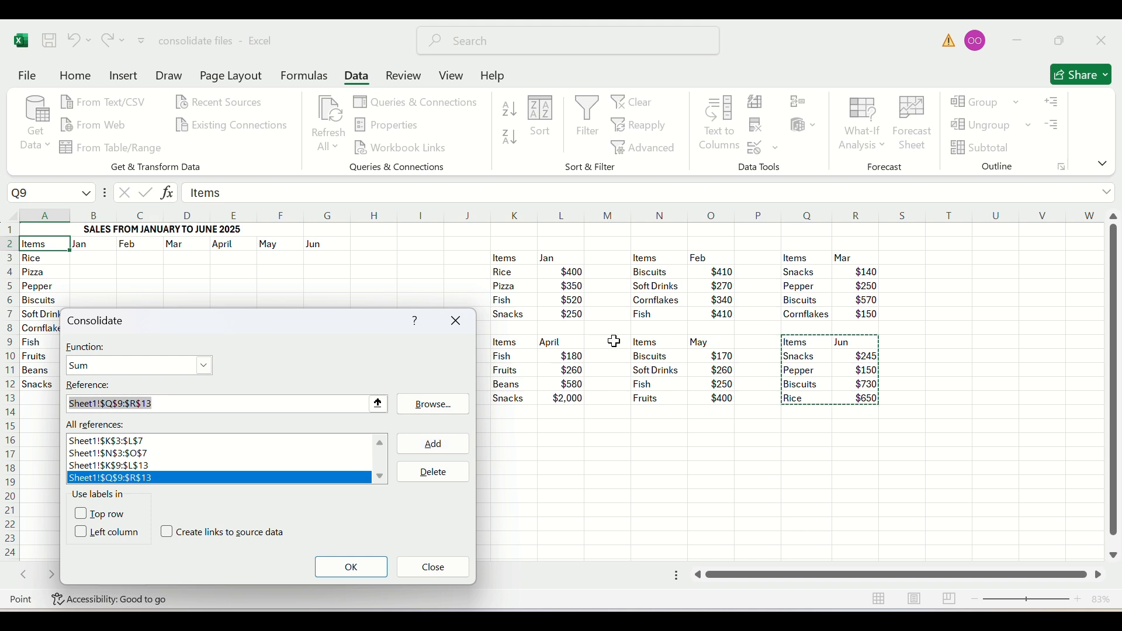
{"action": "left_click", "coordinate": [640, 342]}
{"action": "left_click_drag", "start_coordinate": [701, 385], "coordinate": [704, 400]}
{"action": "left_click", "coordinate": [434, 445]}
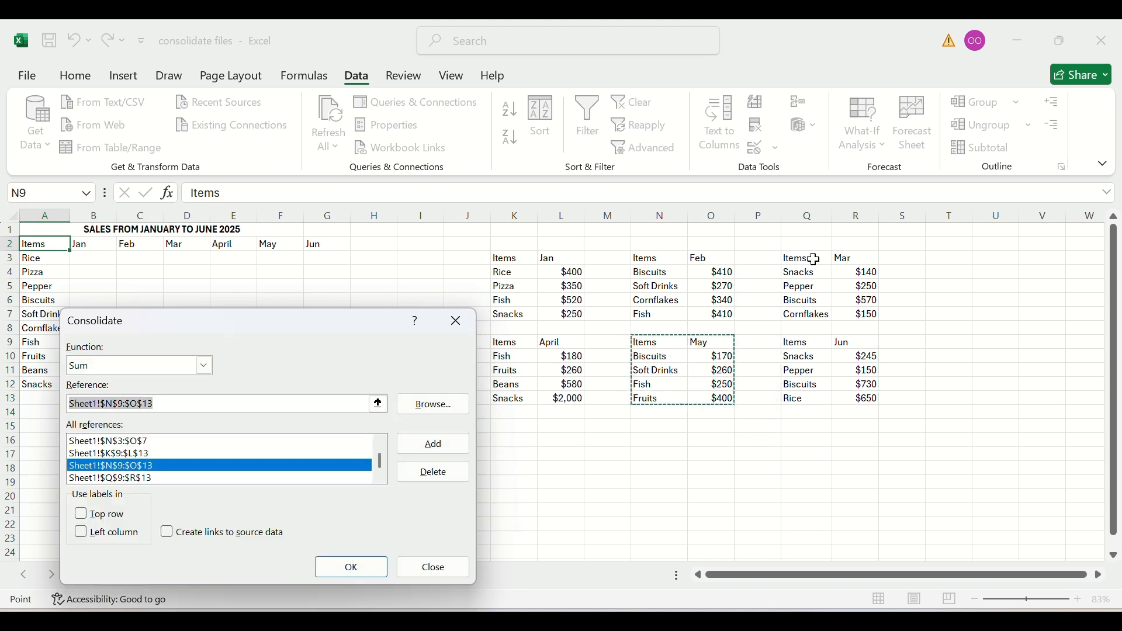
{"action": "left_click_drag", "start_coordinate": [815, 258], "coordinate": [863, 313]}
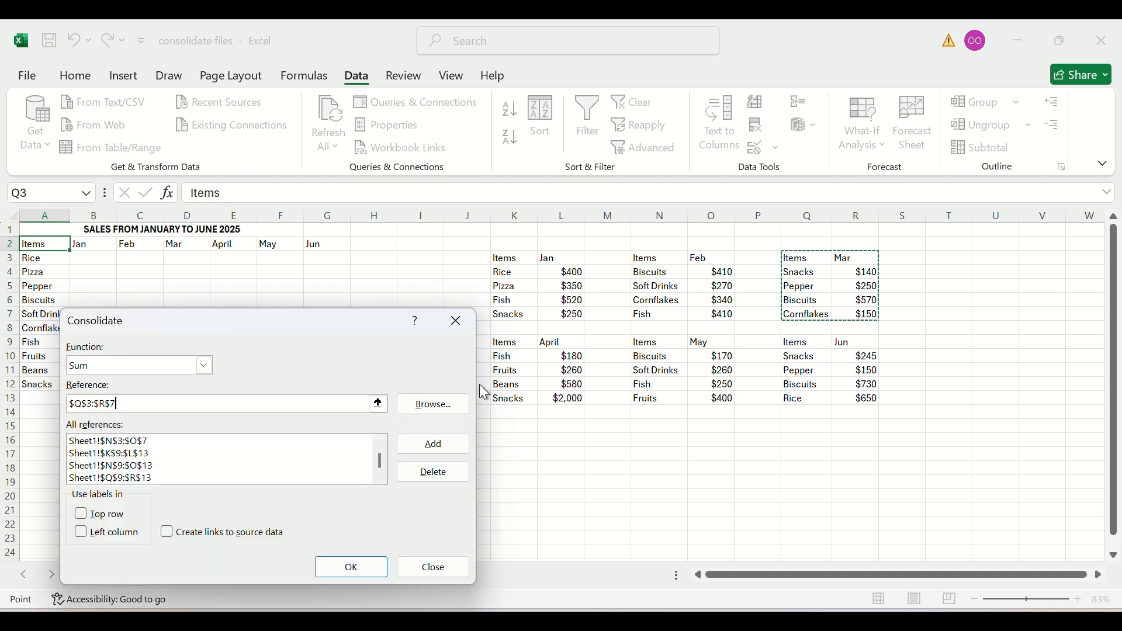
{"action": "left_click", "coordinate": [433, 445]}
Use labels from both the top row and left column, and run the consolidation into the summary table
{"action": "left_click_drag", "start_coordinate": [322, 322], "coordinate": [829, 223]}
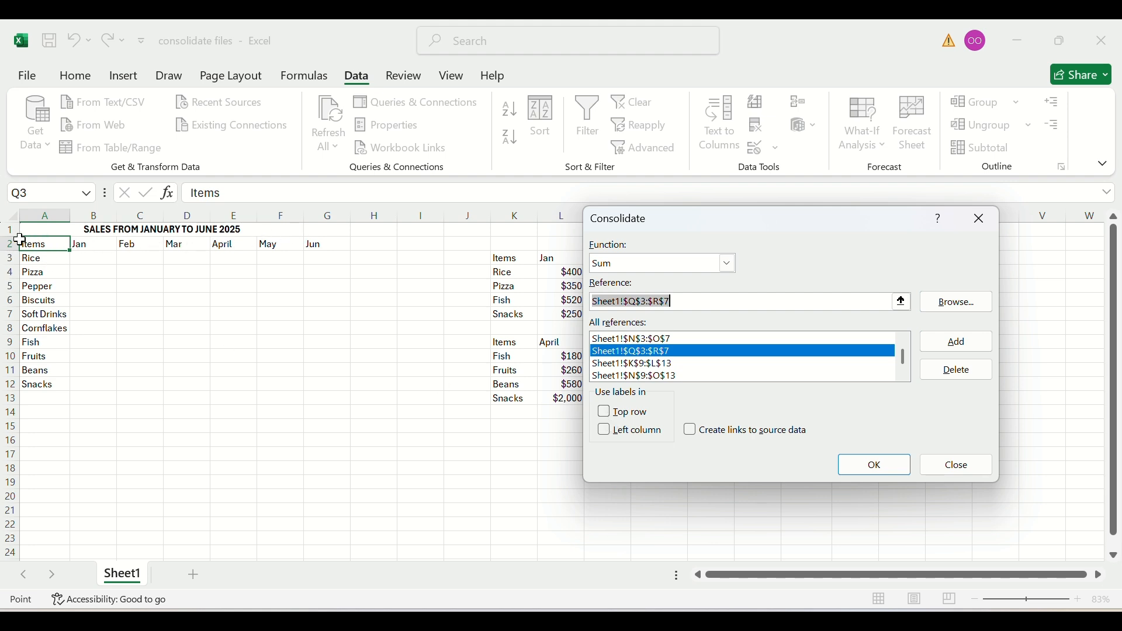
{"action": "left_click", "coordinate": [608, 415]}
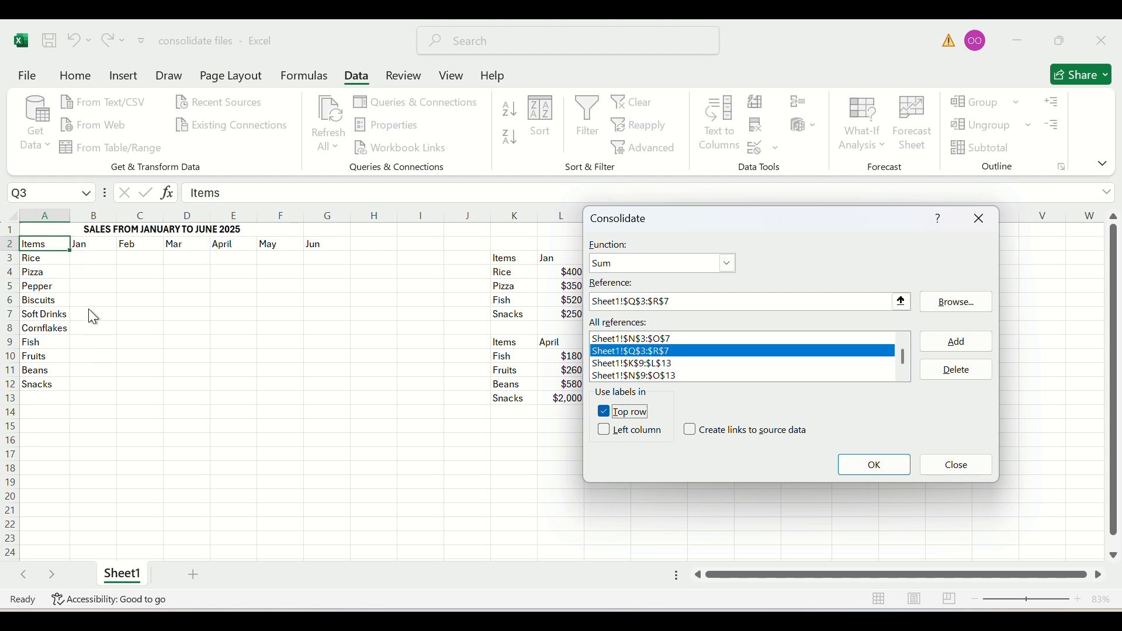
{"action": "left_click", "coordinate": [605, 434]}
{"action": "left_click", "coordinate": [869, 459]}
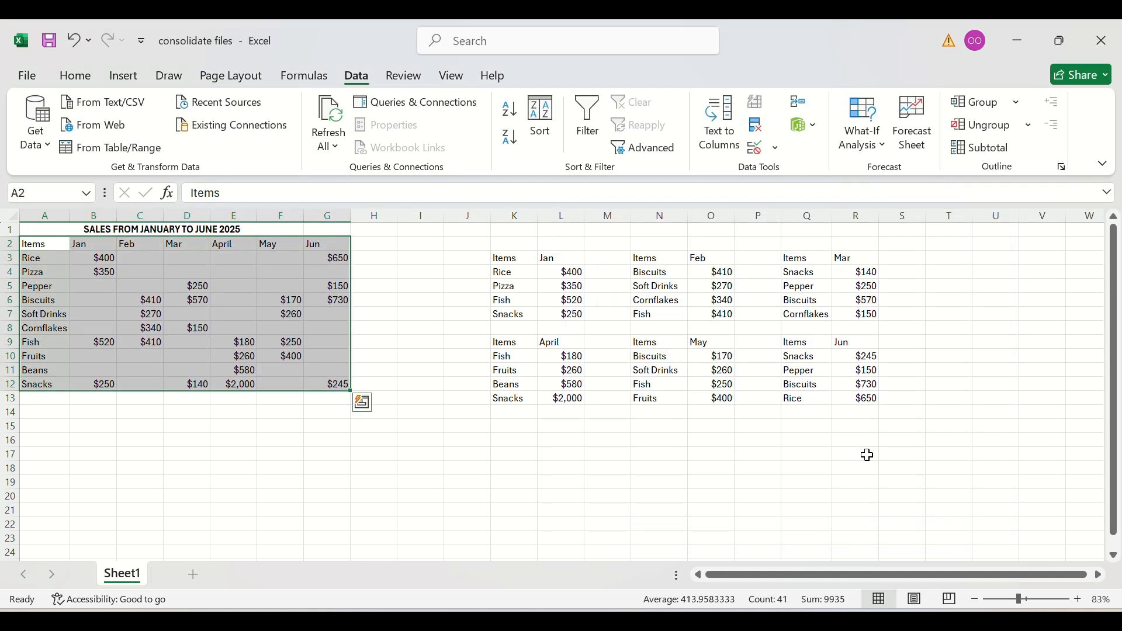
{"action": "left_click", "coordinate": [377, 455]}
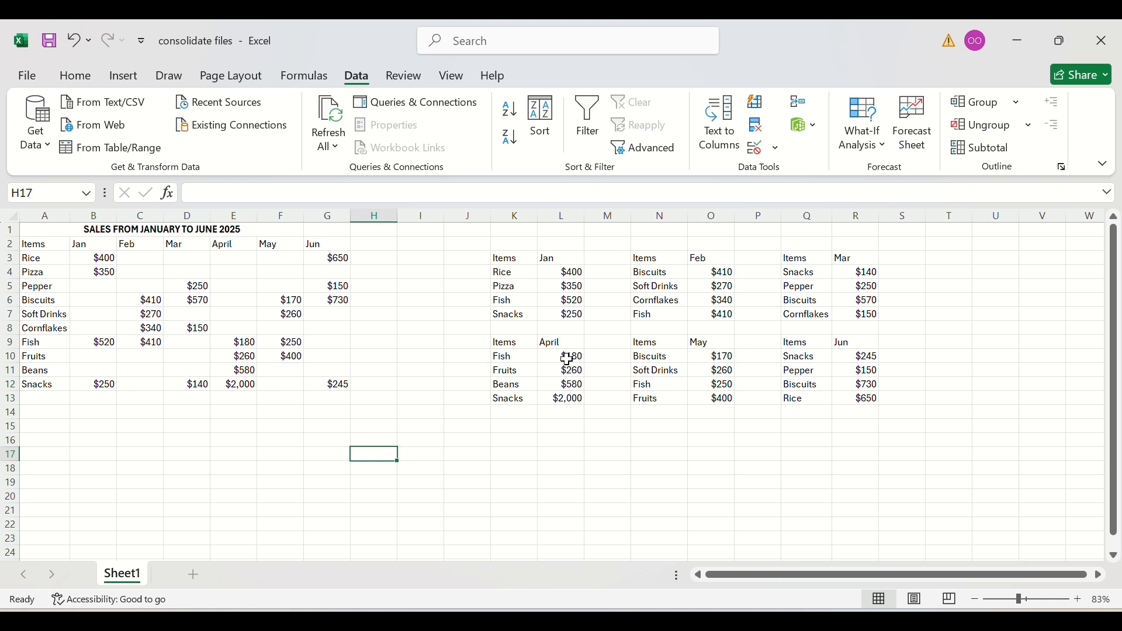
Check the January and March amounts in the summary table against their source tables
{"action": "scroll", "coordinate": [568, 360], "scroll_direction": "down", "scroll_amount": 1}
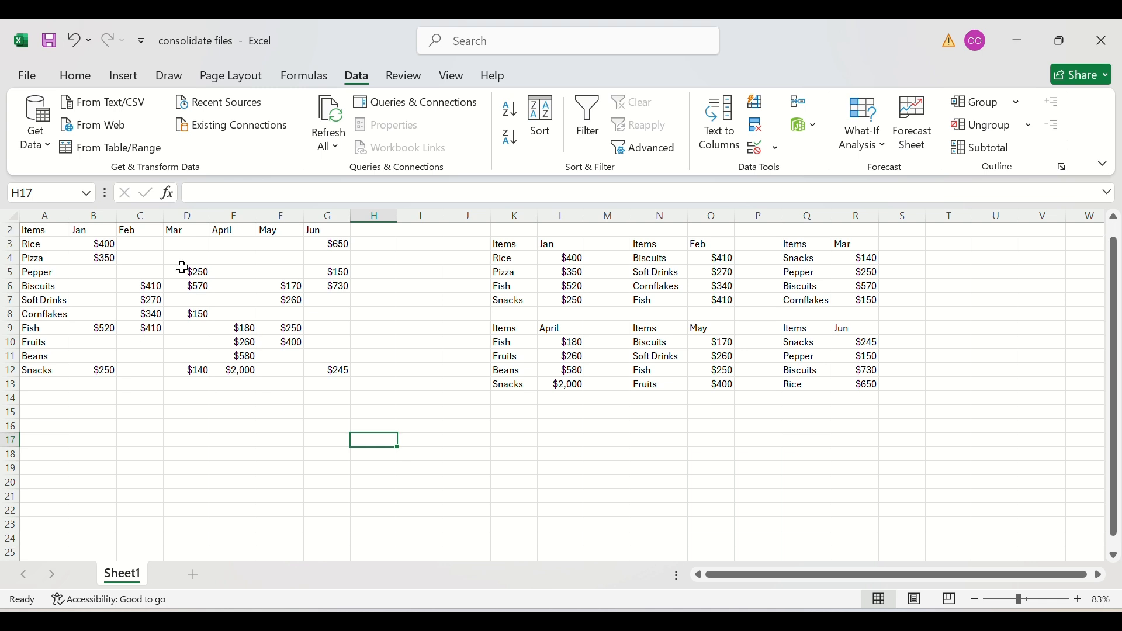
{"action": "scroll", "coordinate": [175, 265], "scroll_direction": "up", "scroll_amount": 1}
{"action": "left_click", "coordinate": [114, 263]}
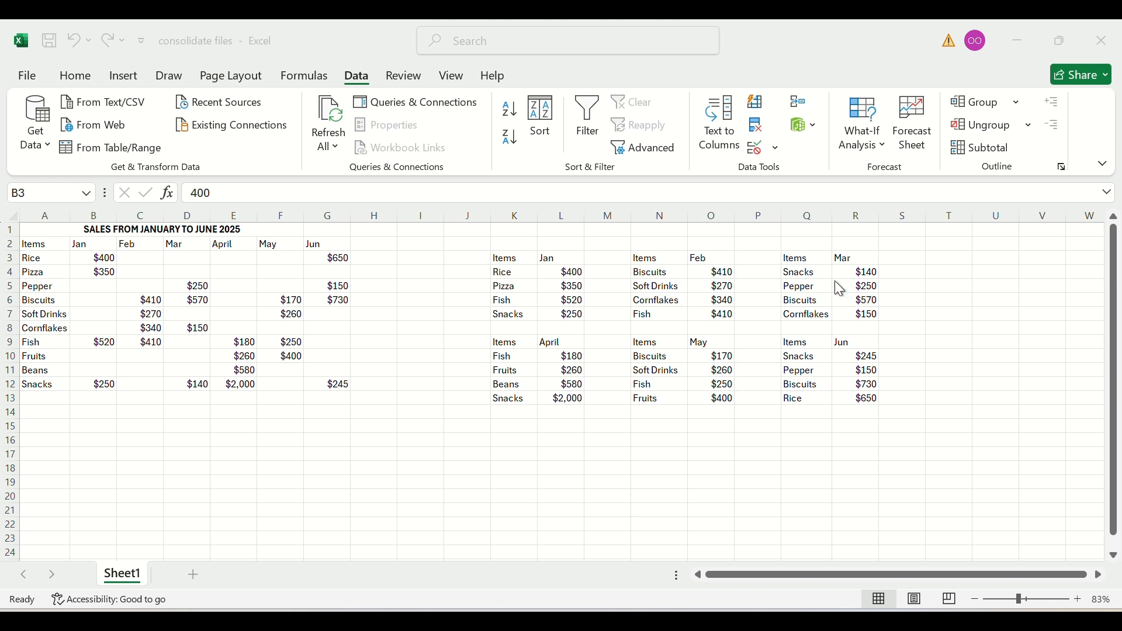
{"action": "key", "text": "F2"}
{"action": "left_click", "coordinate": [195, 383]}
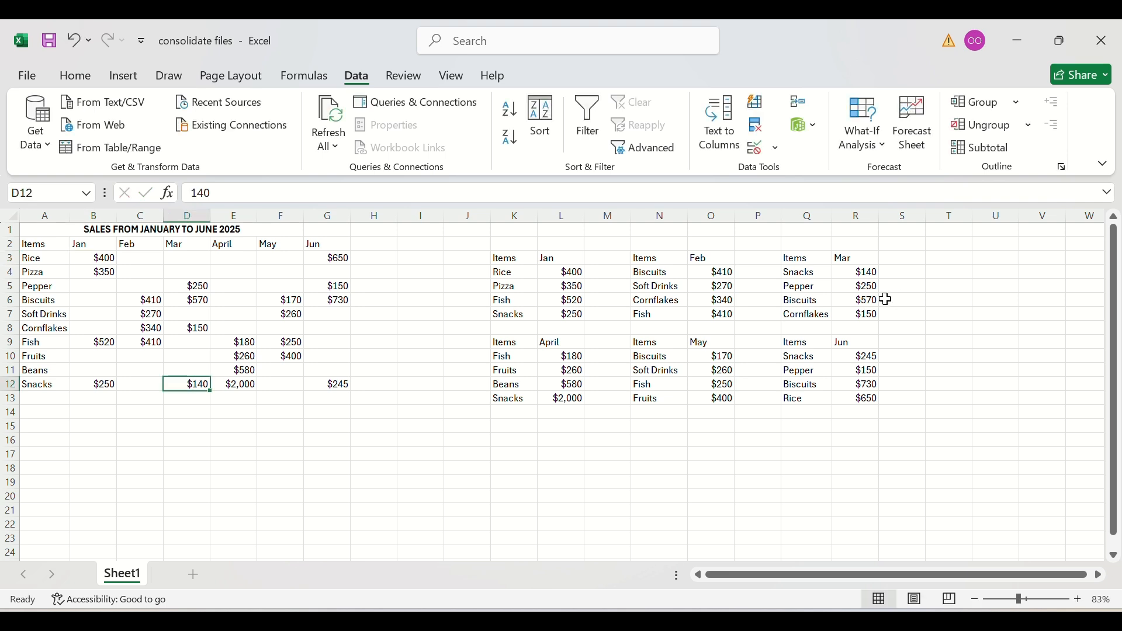
{"action": "left_click", "coordinate": [191, 301]}
{"action": "left_click", "coordinate": [195, 331]}
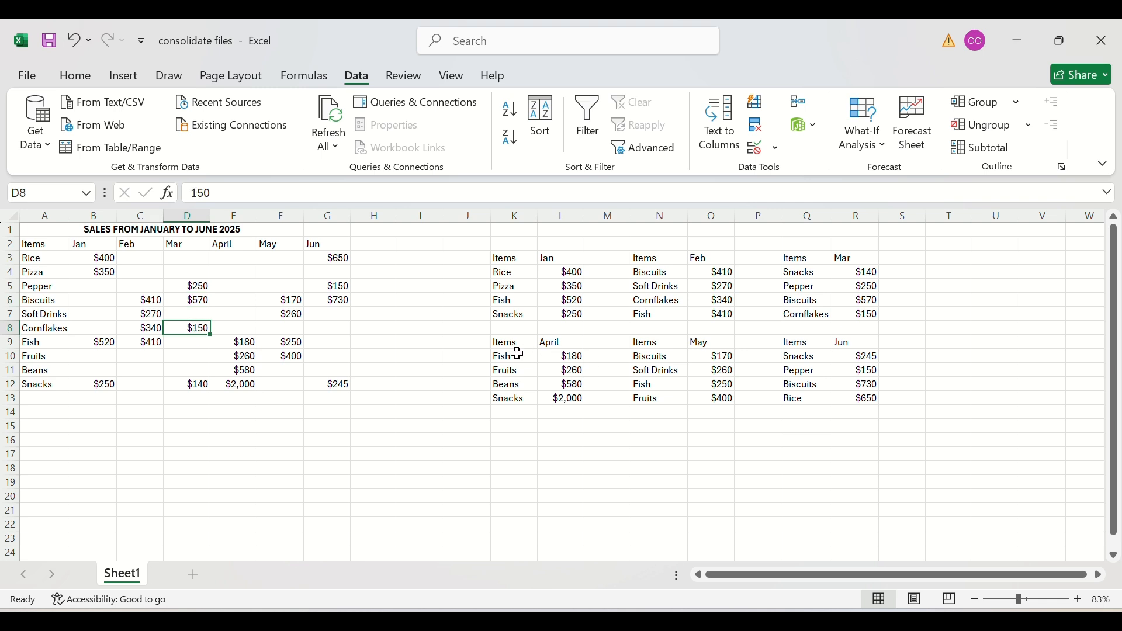
Check the summary's April amounts for Fish, Fruits, Beans and Snacks against the April source table
{"action": "left_click", "coordinate": [246, 343]}
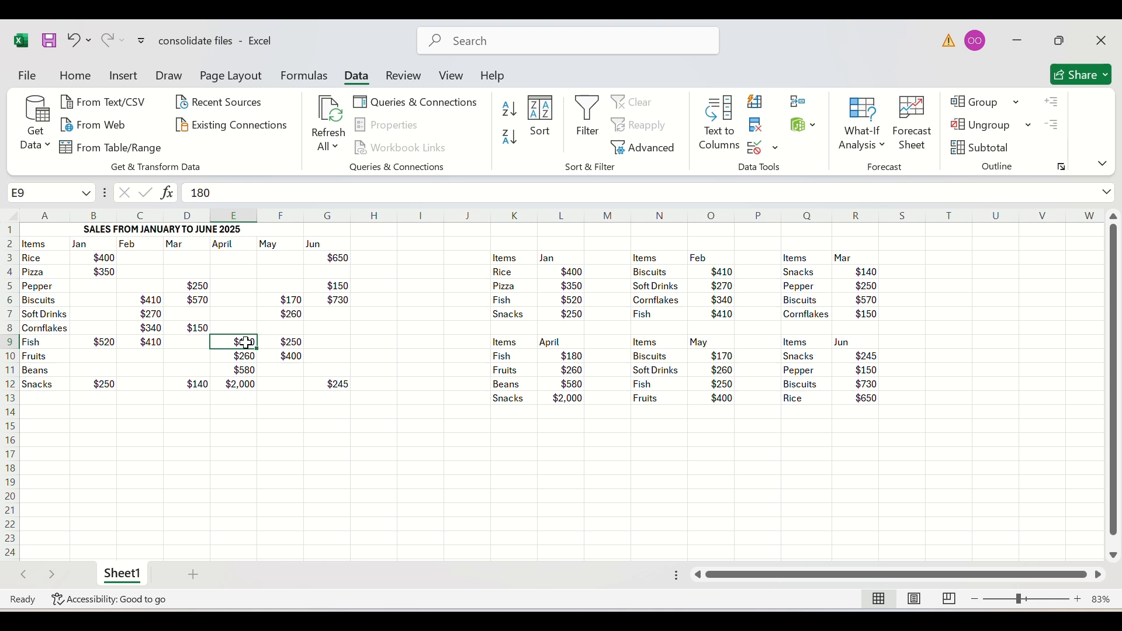
{"action": "left_click", "coordinate": [246, 357]}
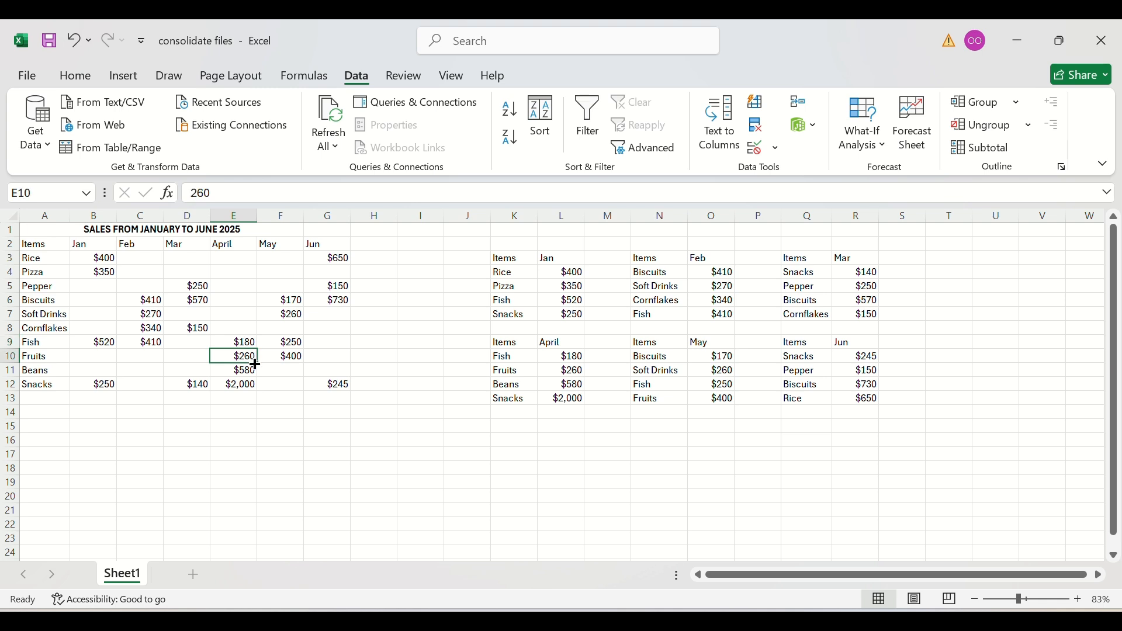
{"action": "left_click", "coordinate": [564, 383]}
{"action": "left_click", "coordinate": [225, 373]}
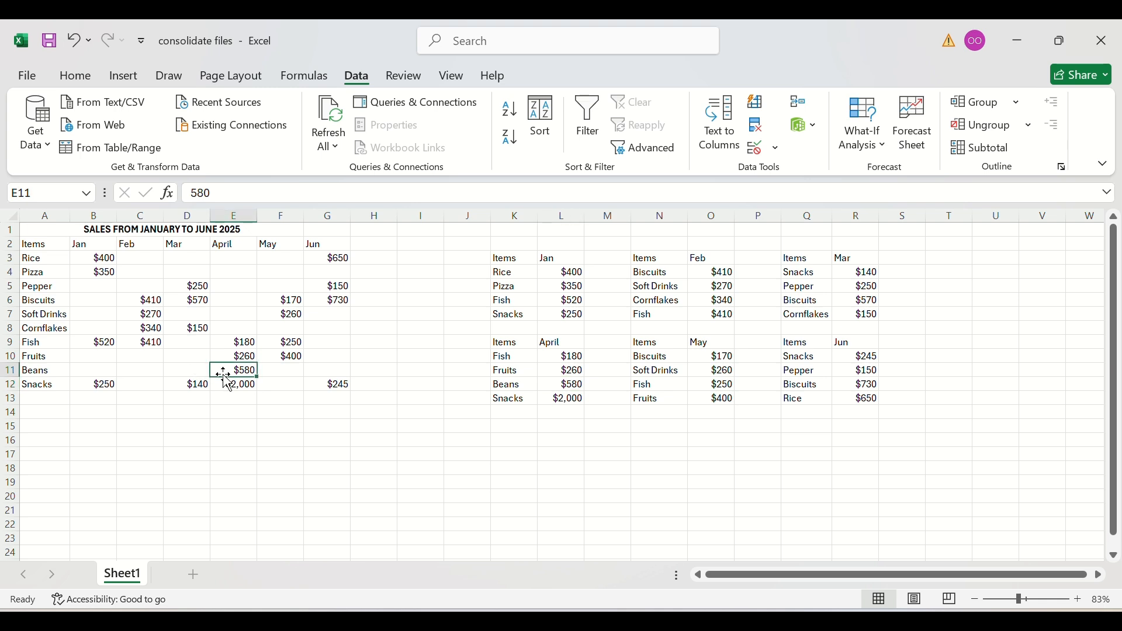
{"action": "left_click", "coordinate": [237, 387]}
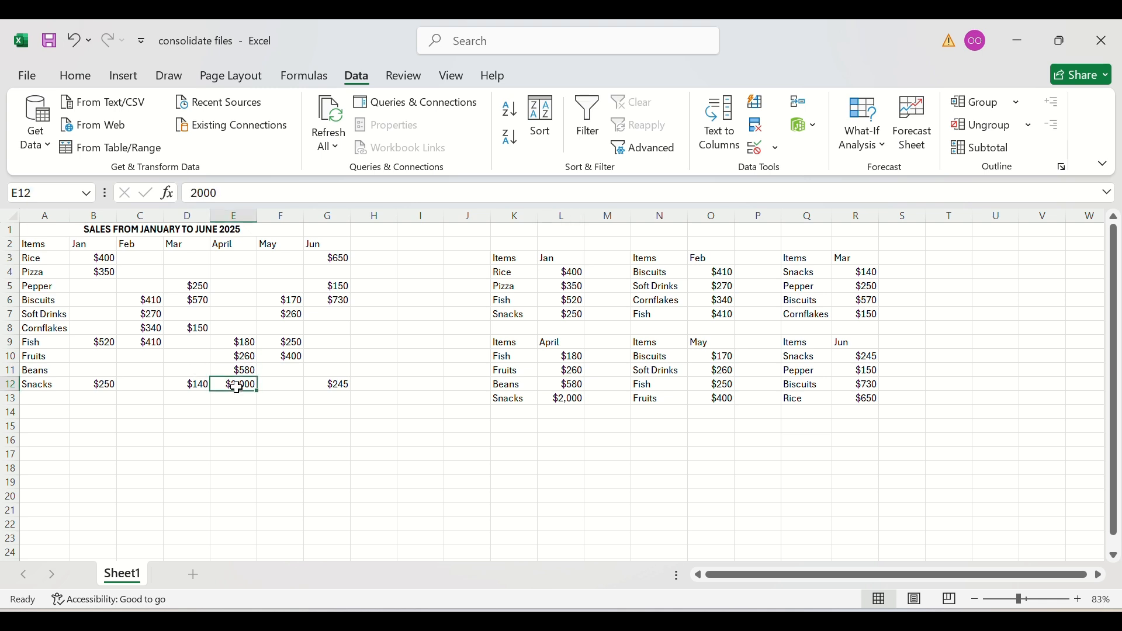
{"action": "left_click", "coordinate": [560, 398]}
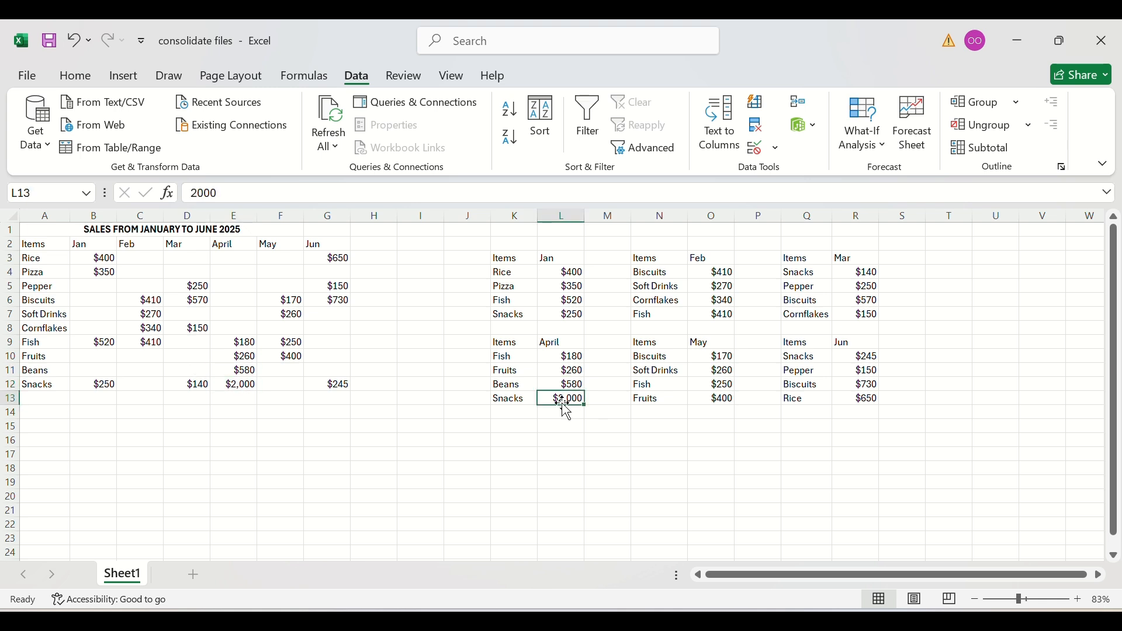
Check the summary's May and June amounts against the May and June source tables
{"action": "left_click", "coordinate": [290, 299]}
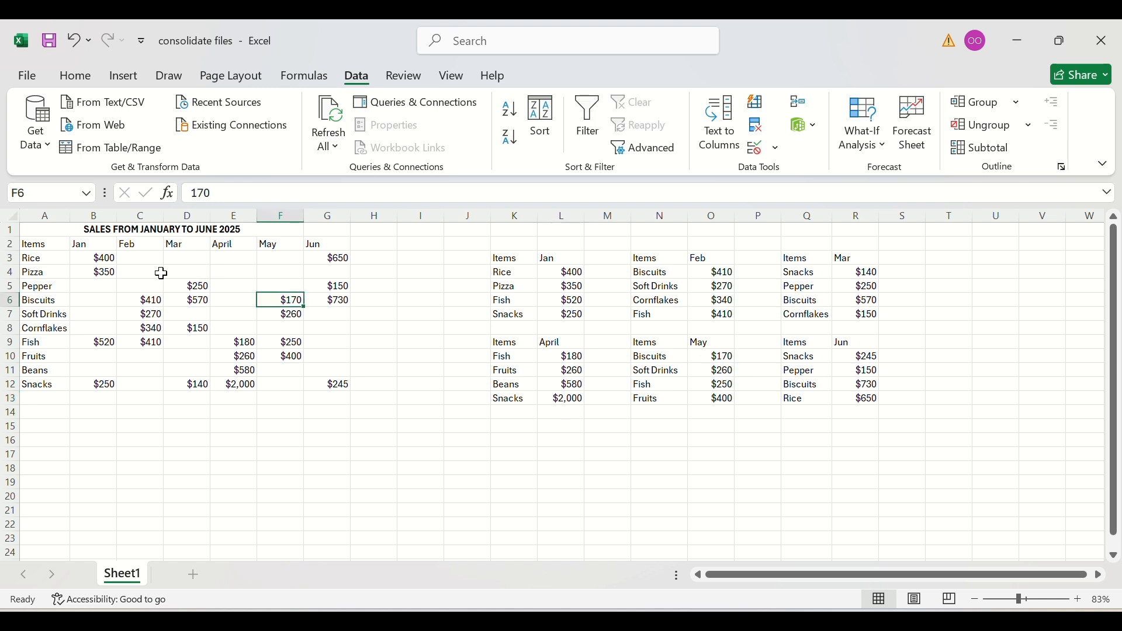
{"action": "left_click", "coordinate": [727, 373]}
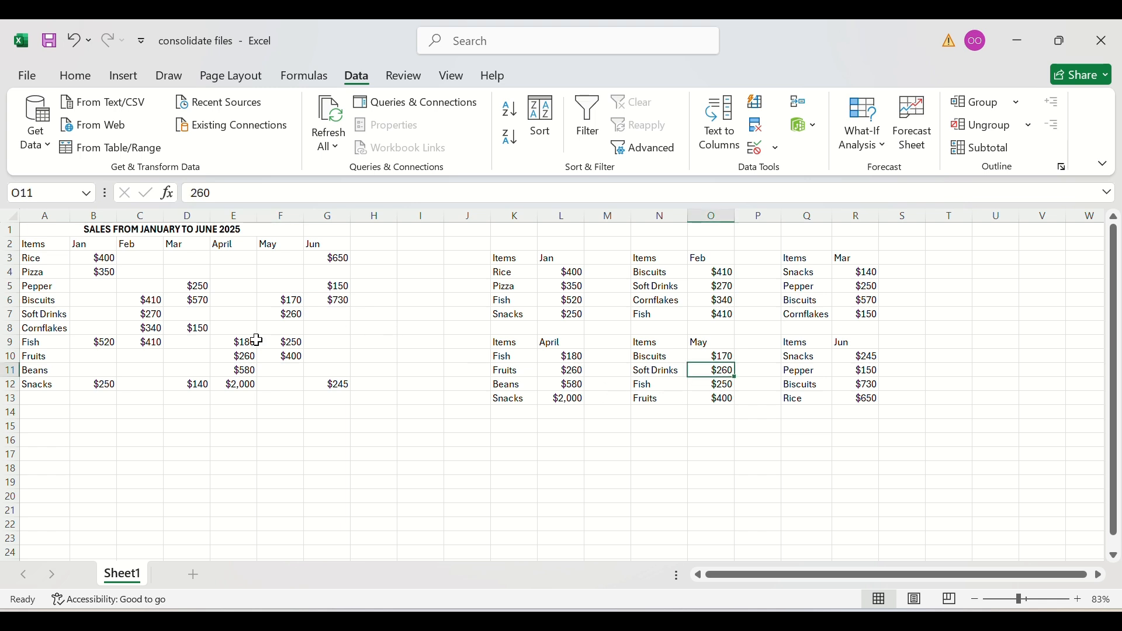
{"action": "left_click", "coordinate": [282, 342]}
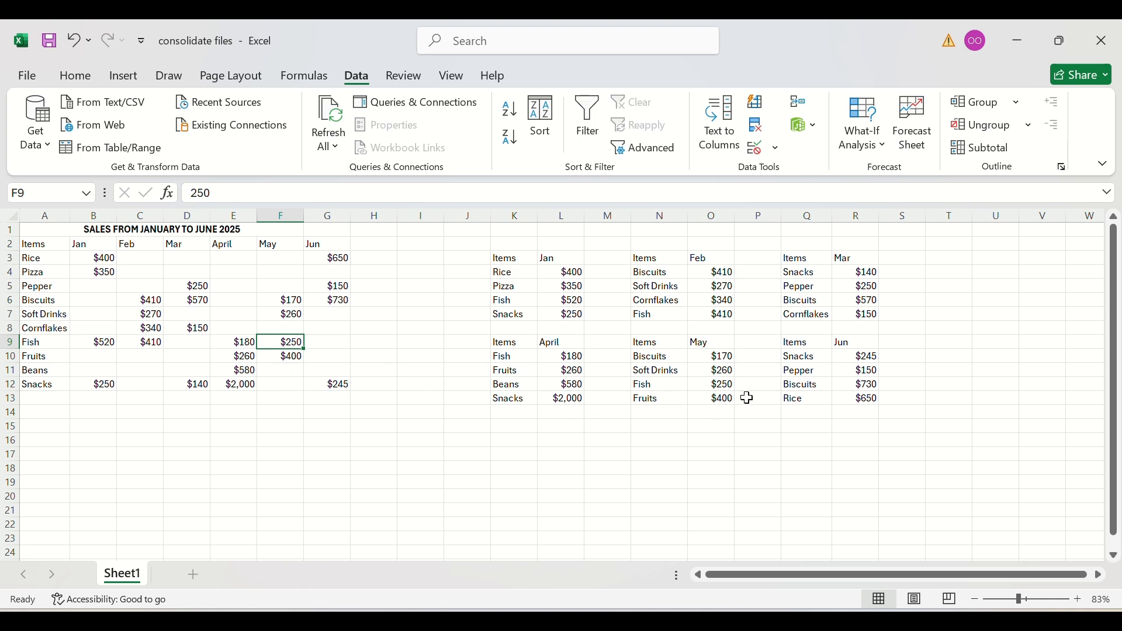
{"action": "left_click", "coordinate": [851, 339]}
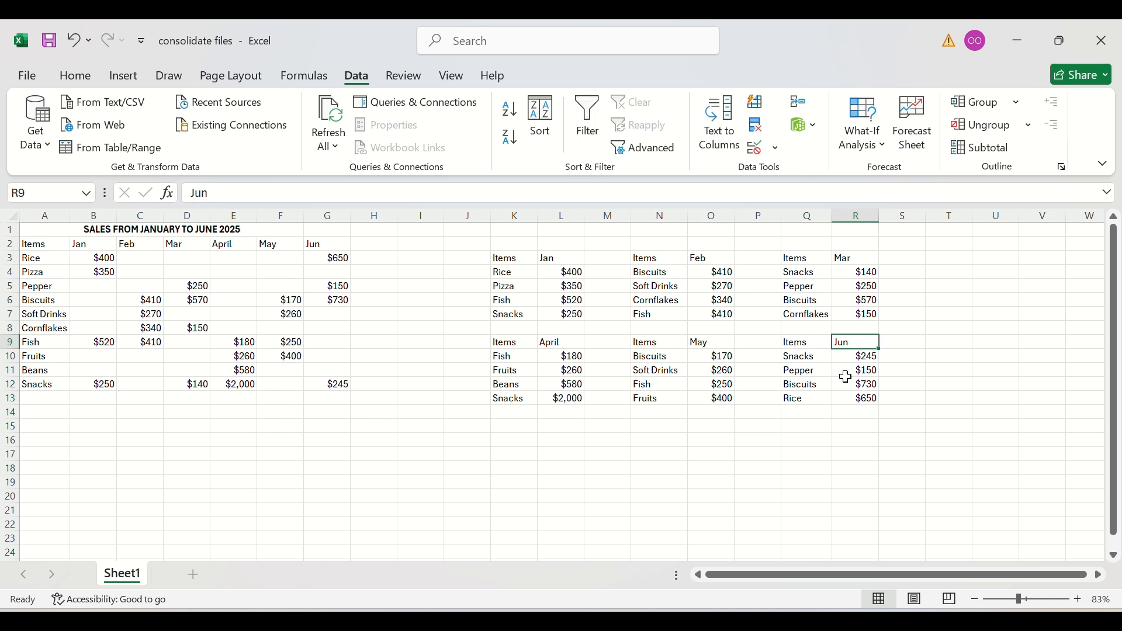
{"action": "left_click", "coordinate": [863, 356]}
{"action": "left_click", "coordinate": [853, 370]}
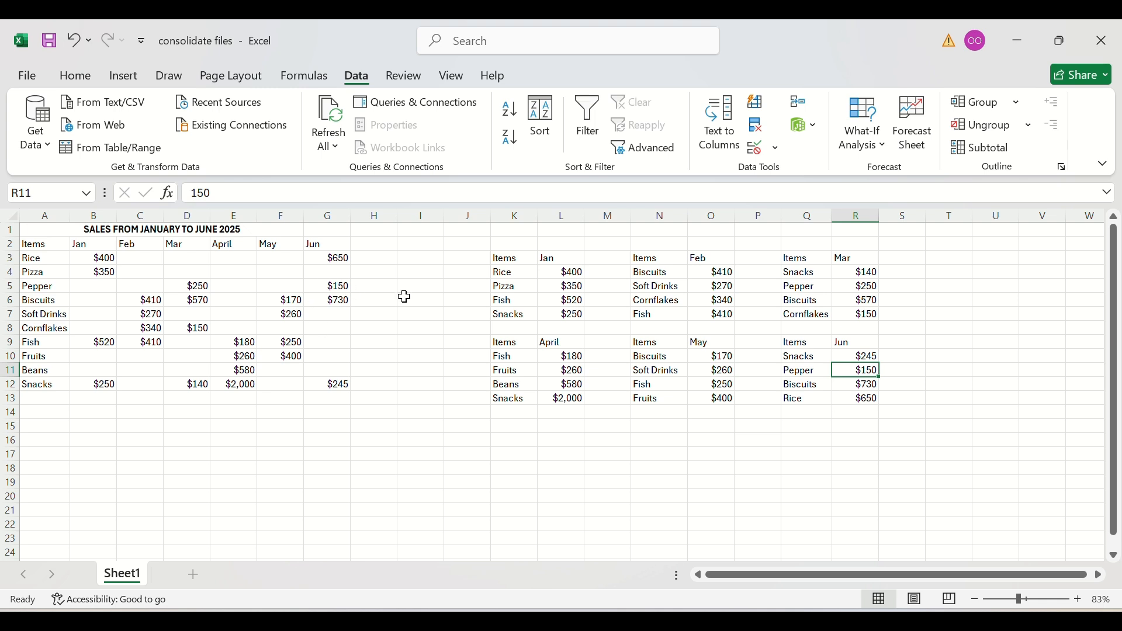
{"action": "left_click", "coordinate": [338, 301]}
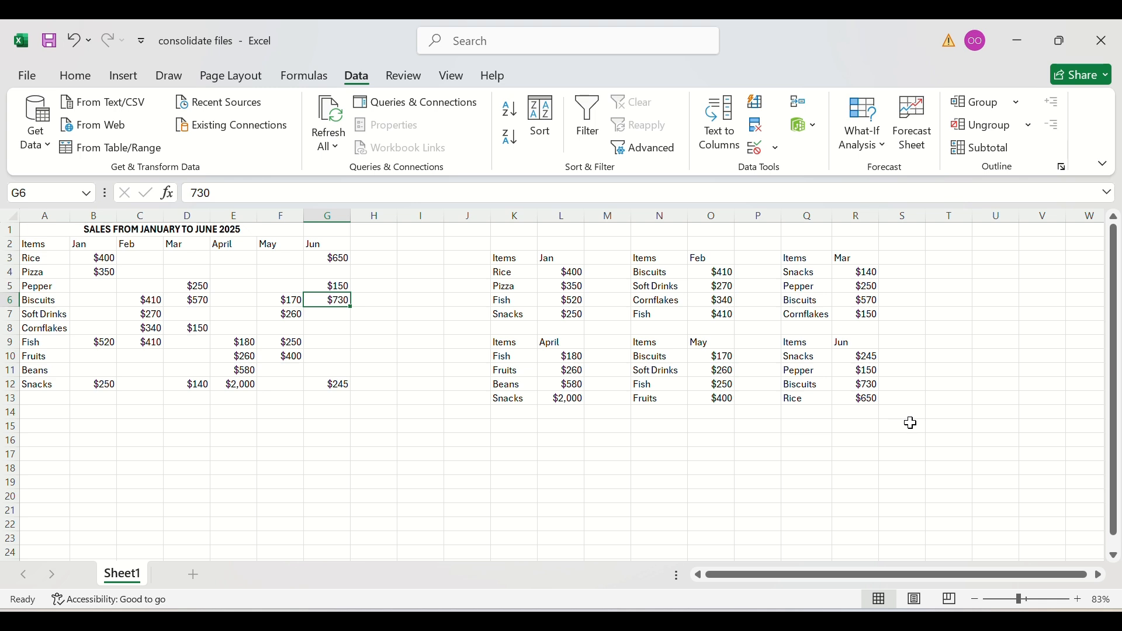